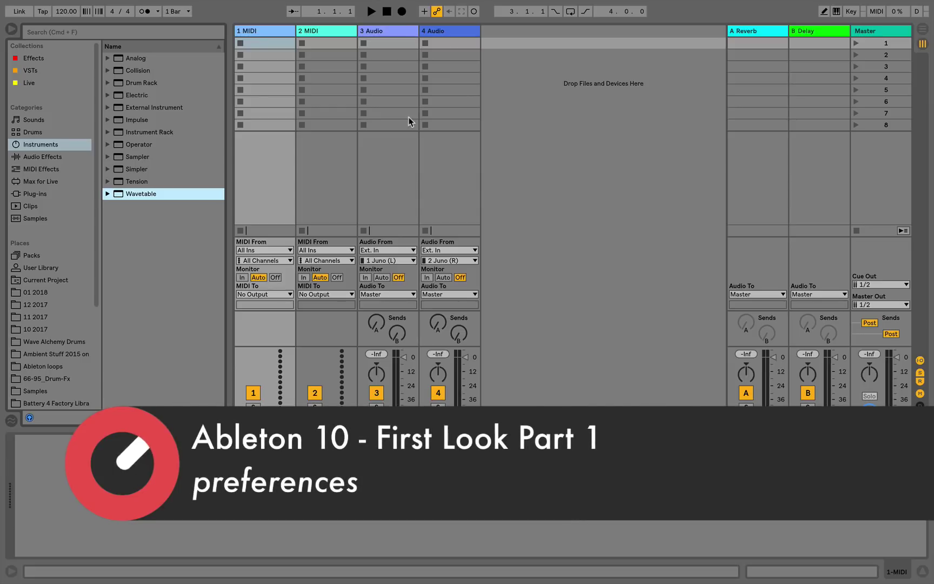
Open Preferences with Cmd+, on the Look/Feel tab showing the Mid Light theme
{"action": "key", "text": "super+comma"}
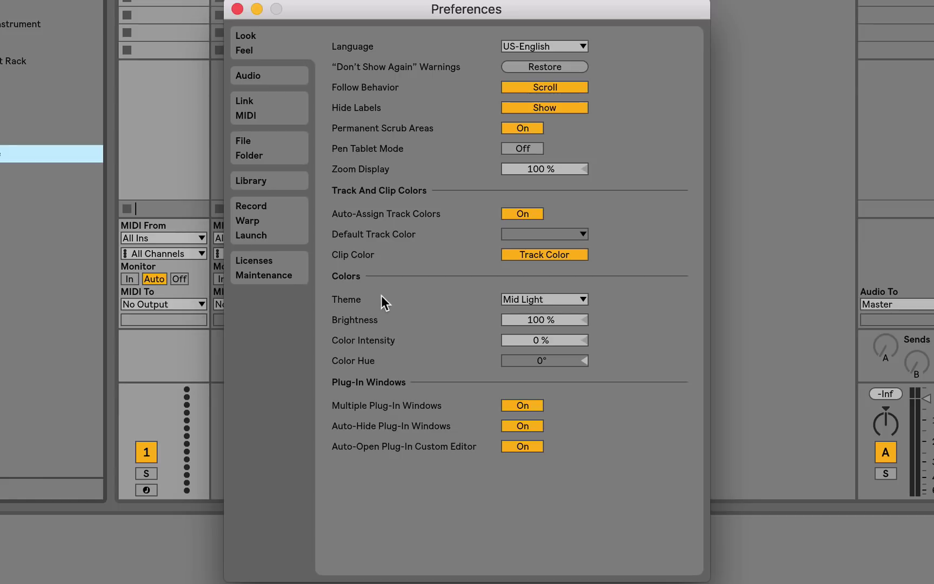
{"action": "left_click", "coordinate": [558, 303]}
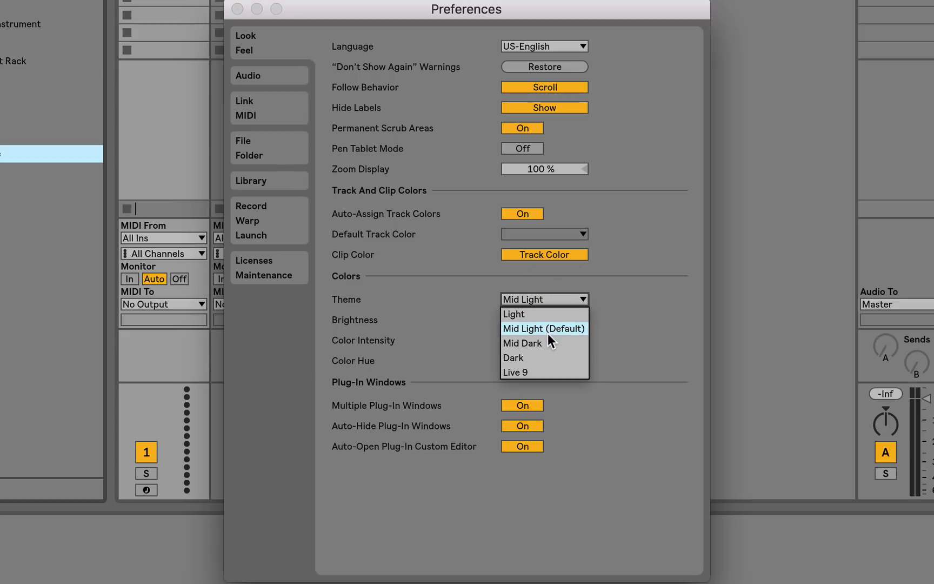
{"action": "left_click", "coordinate": [546, 314]}
{"action": "left_click", "coordinate": [545, 299]}
{"action": "left_click", "coordinate": [532, 343]}
{"action": "left_click", "coordinate": [533, 299]}
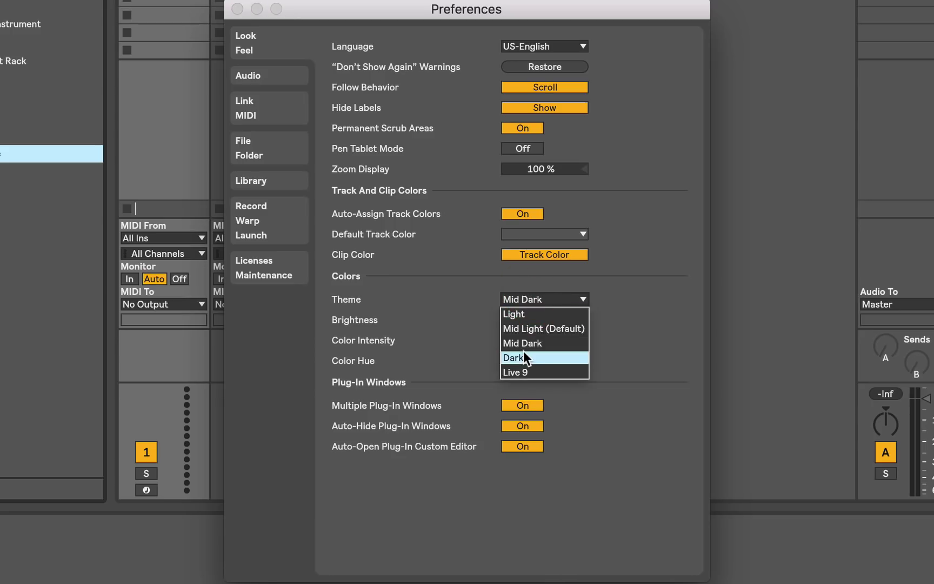
{"action": "left_click", "coordinate": [522, 357]}
{"action": "left_click", "coordinate": [534, 299]}
{"action": "left_click", "coordinate": [527, 368]}
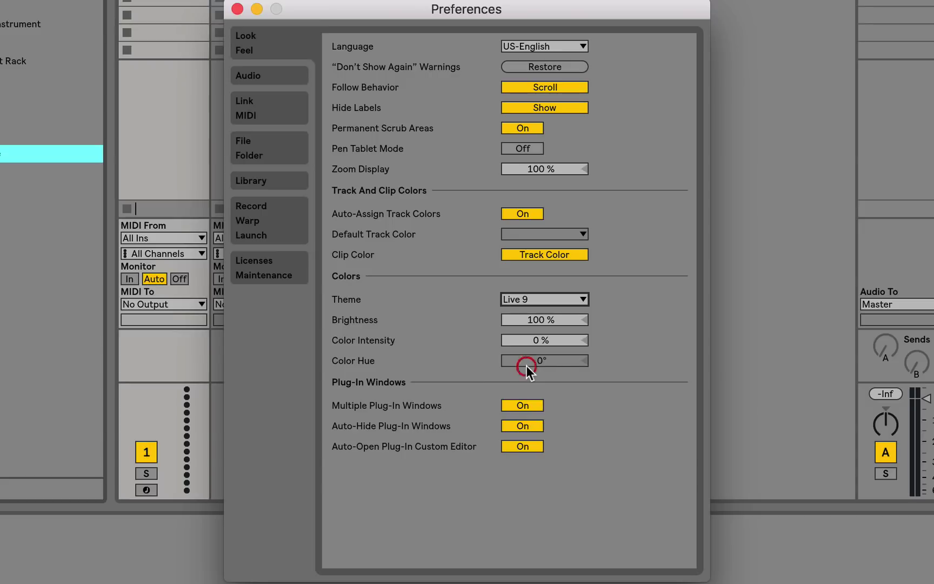
{"action": "left_click", "coordinate": [535, 299]}
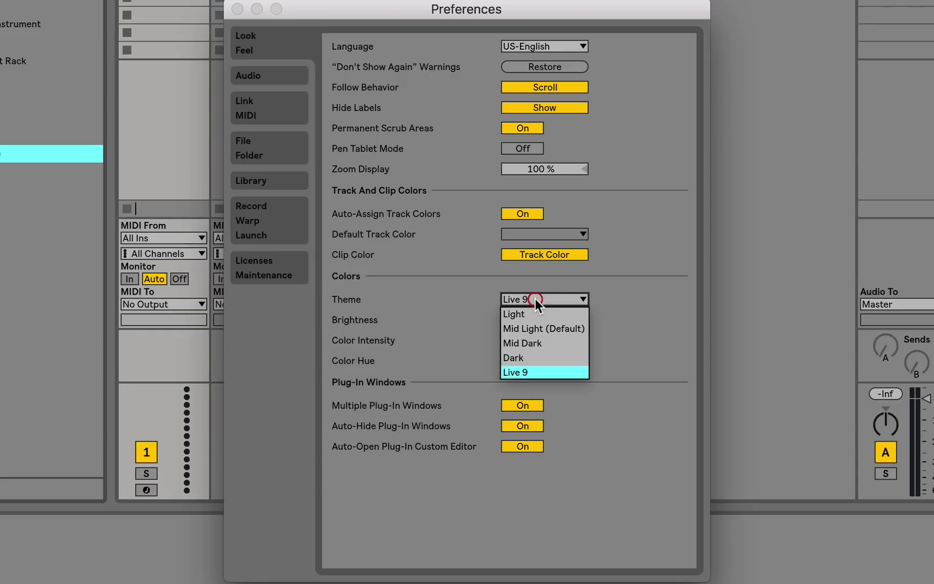
{"action": "left_click", "coordinate": [534, 323]}
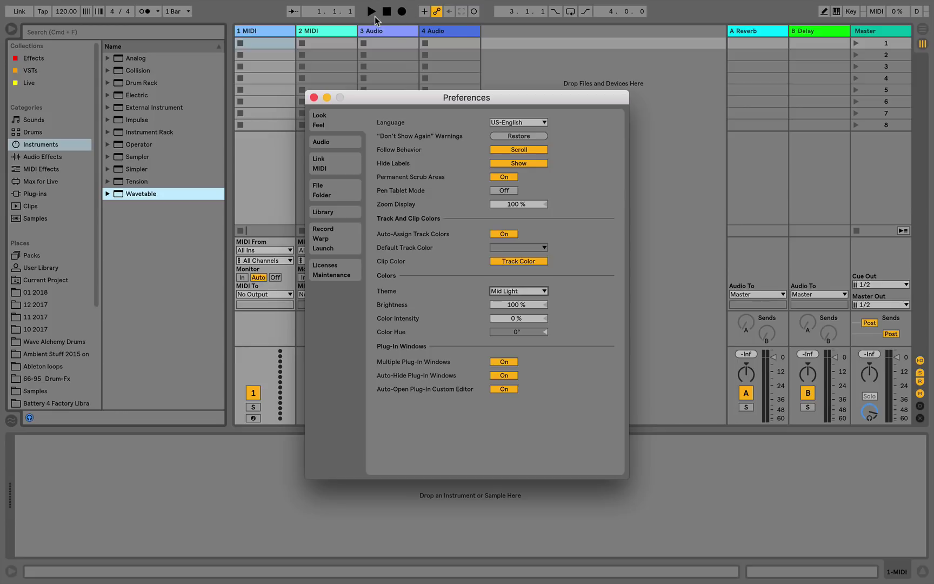
{"action": "left_click", "coordinate": [586, 255]}
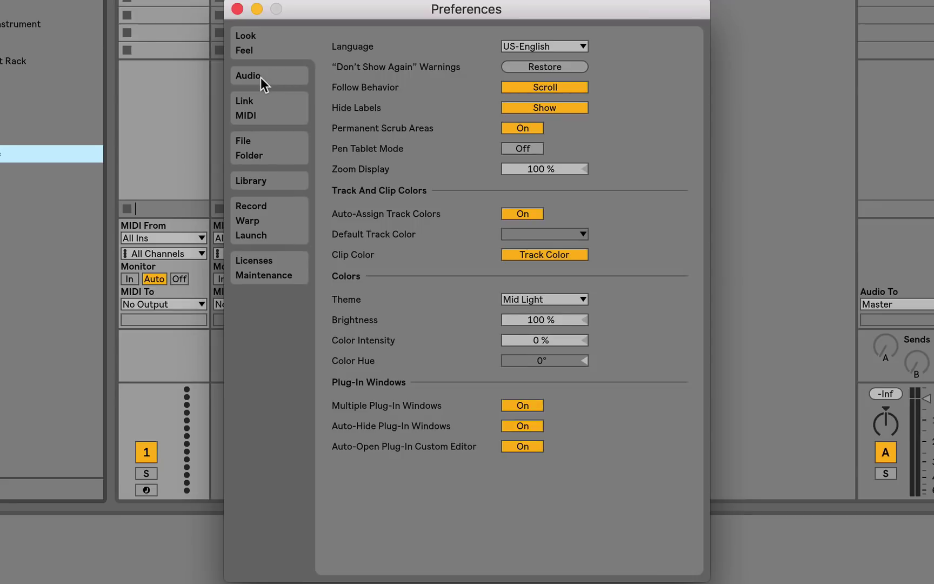
Show the Audio preferences and review the Moog, Juno stereo and Arp input names in Input Config
{"action": "left_click", "coordinate": [258, 76]}
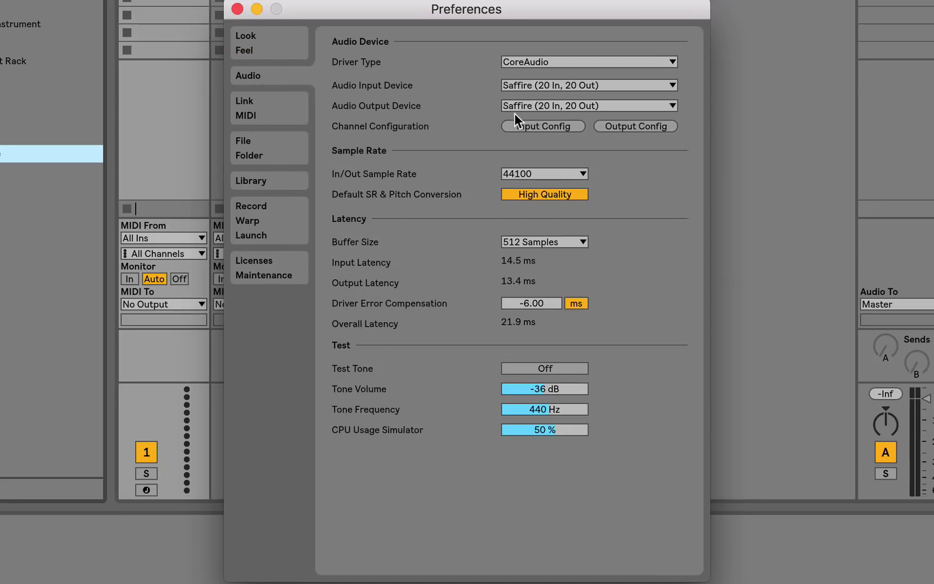
{"action": "left_click", "coordinate": [549, 127]}
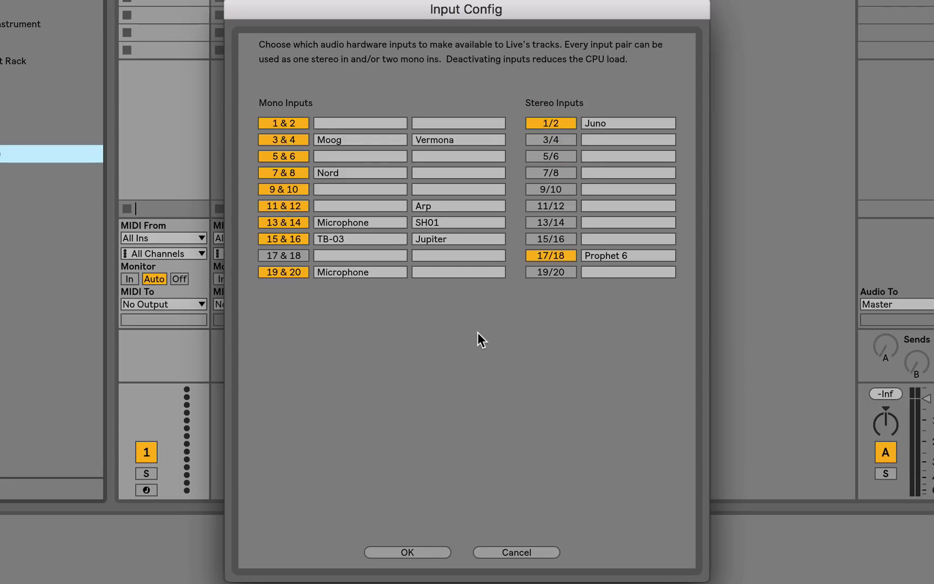
{"action": "left_click", "coordinate": [346, 140]}
{"action": "left_click", "coordinate": [630, 120]}
{"action": "left_click", "coordinate": [430, 204]}
Close Input Config and Preferences, then check track 3's Audio From input channel list
{"action": "left_click", "coordinate": [416, 552]}
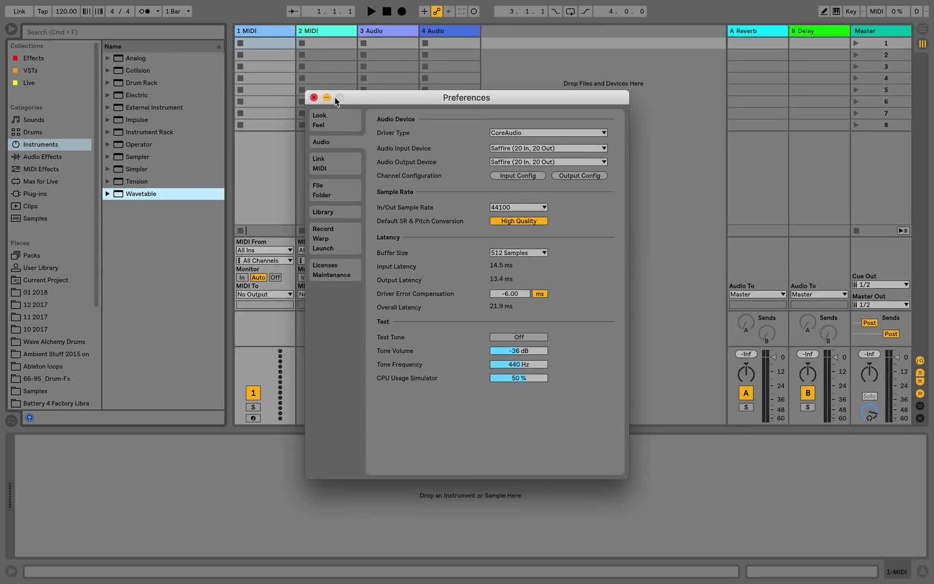
{"action": "left_click", "coordinate": [309, 92]}
{"action": "left_click", "coordinate": [385, 260]}
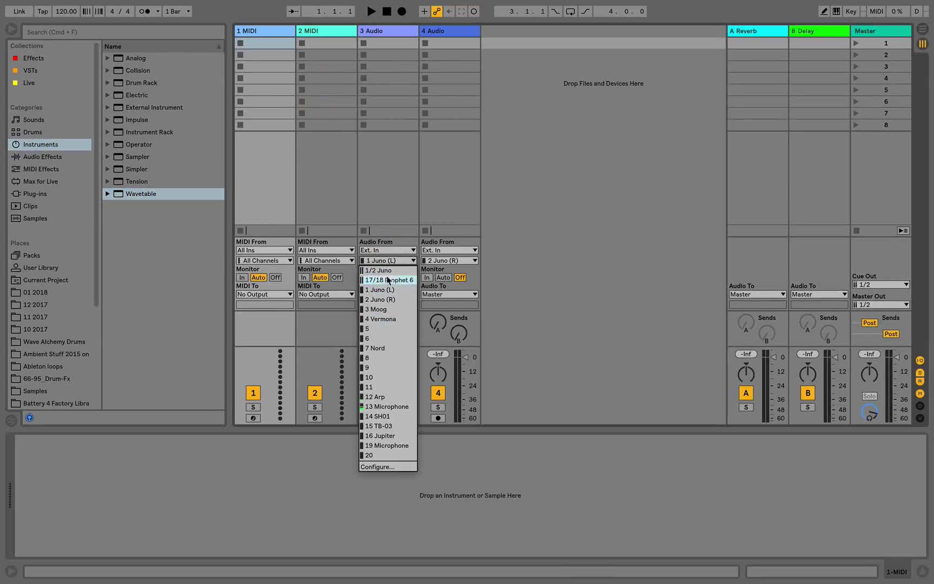
{"action": "left_click", "coordinate": [390, 293]}
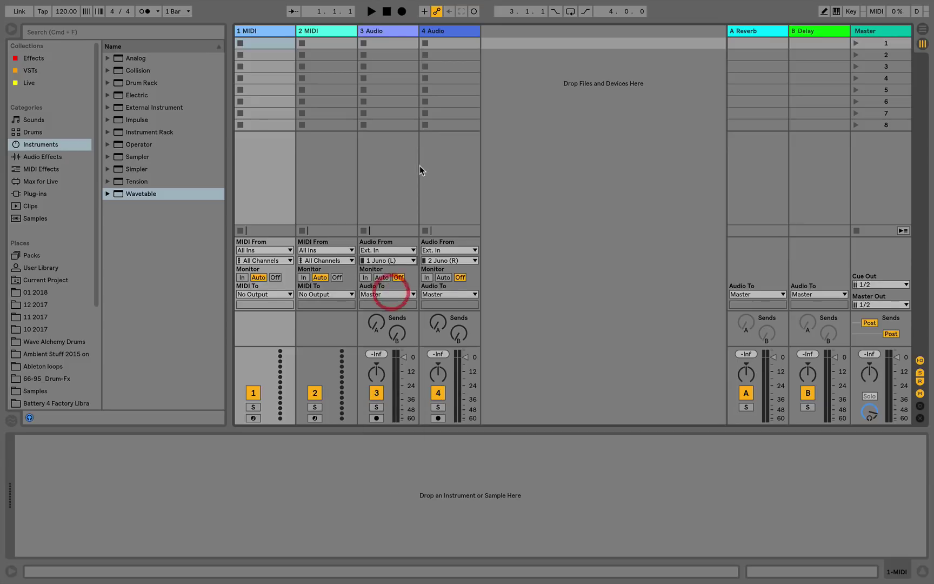
In Output Config, name stereo output pair 1/2 "Stereo out"
{"action": "key", "text": "super+comma"}
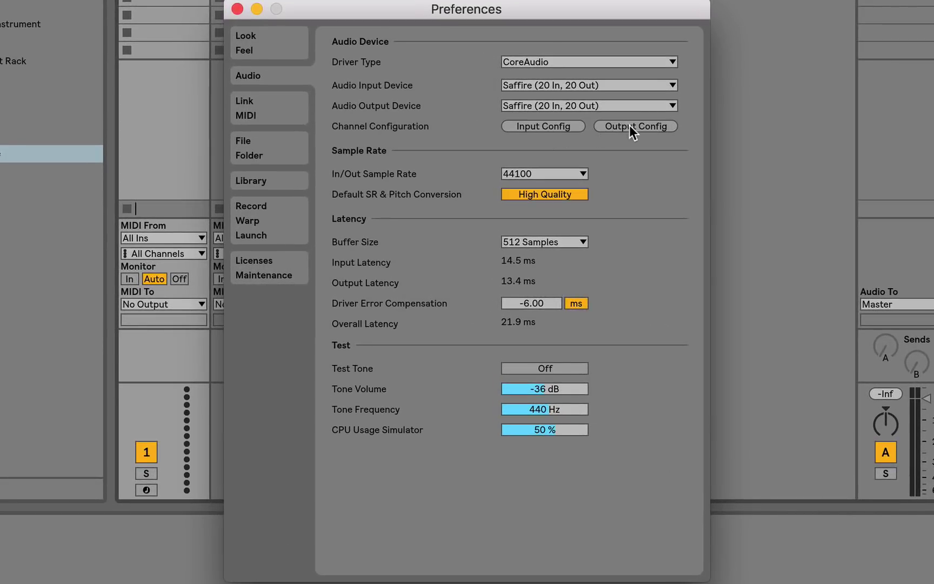
{"action": "left_click", "coordinate": [629, 126]}
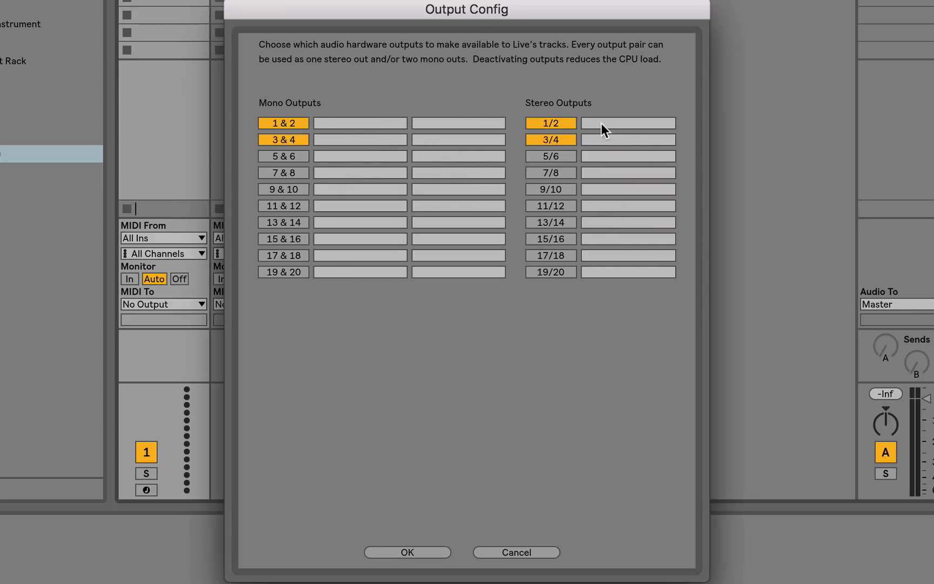
{"action": "left_click", "coordinate": [612, 124]}
{"action": "left_click", "coordinate": [408, 552]}
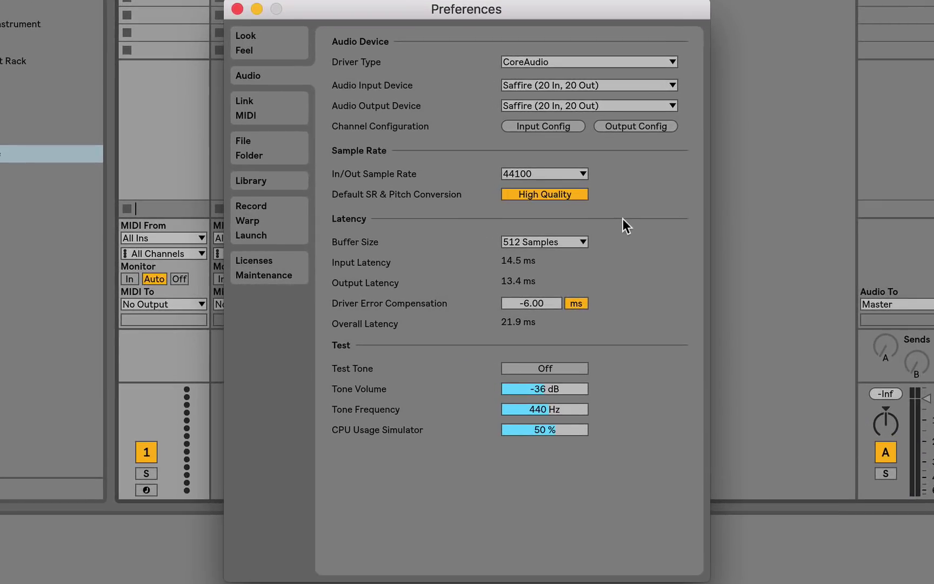
{"action": "left_click", "coordinate": [253, 112]}
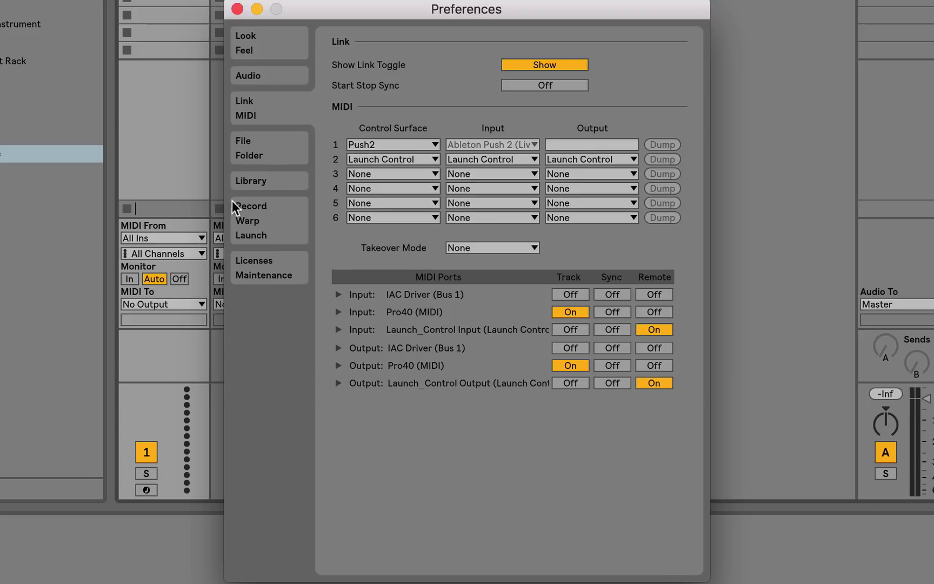
Switch the Preferences window to the Library settings page
{"action": "left_click", "coordinate": [259, 180]}
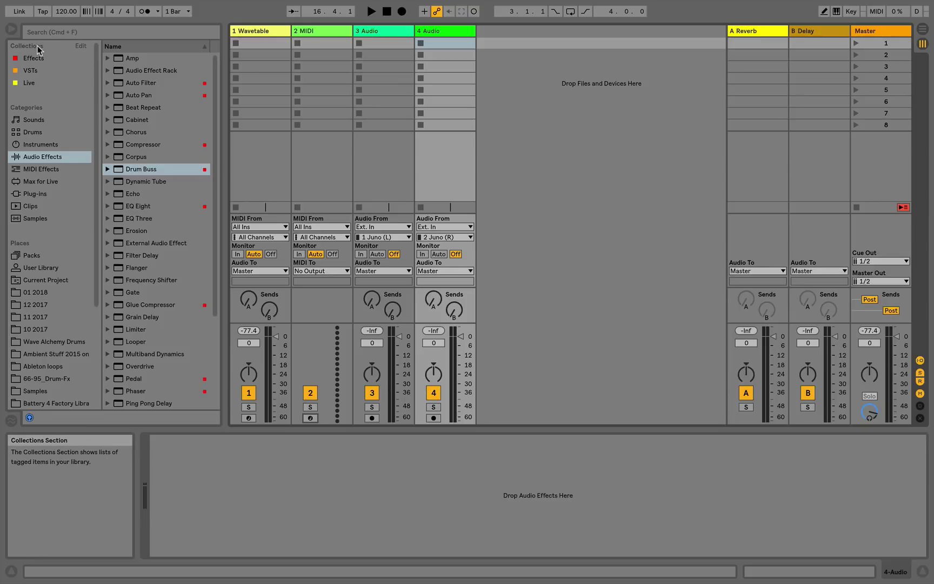
In collection edit mode, show the Green, Purple and Gray collections
{"action": "left_click", "coordinate": [80, 46]}
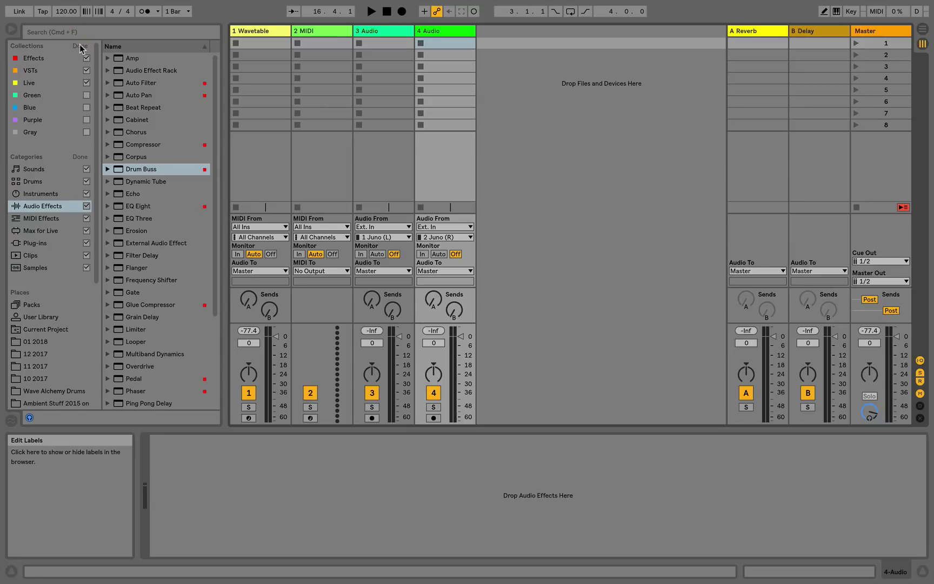
{"action": "left_click", "coordinate": [87, 96]}
{"action": "left_click", "coordinate": [87, 120]}
{"action": "left_click", "coordinate": [86, 132]}
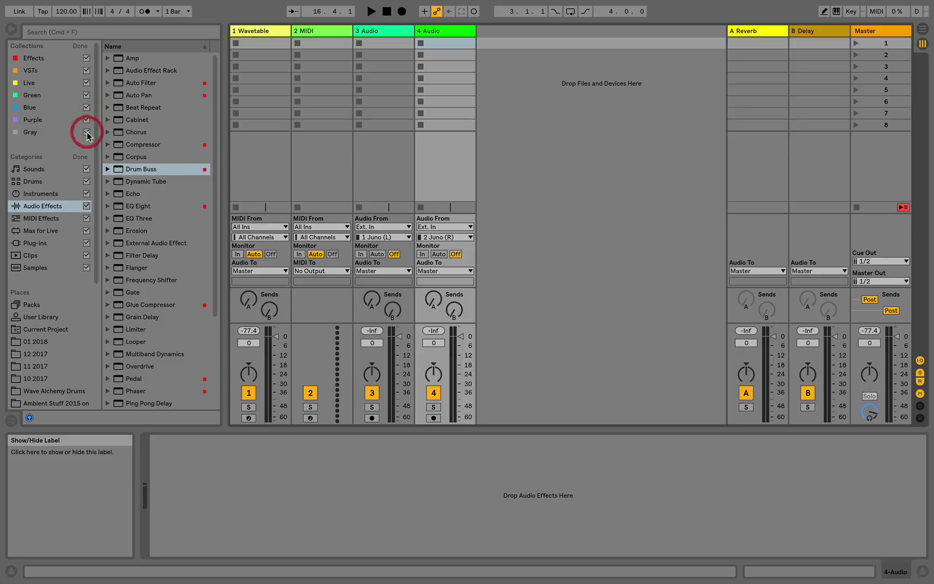
Rename the Green collection to "Sets to work on"
{"action": "left_click", "coordinate": [31, 98]}
{"action": "right_click", "coordinate": [33, 99]}
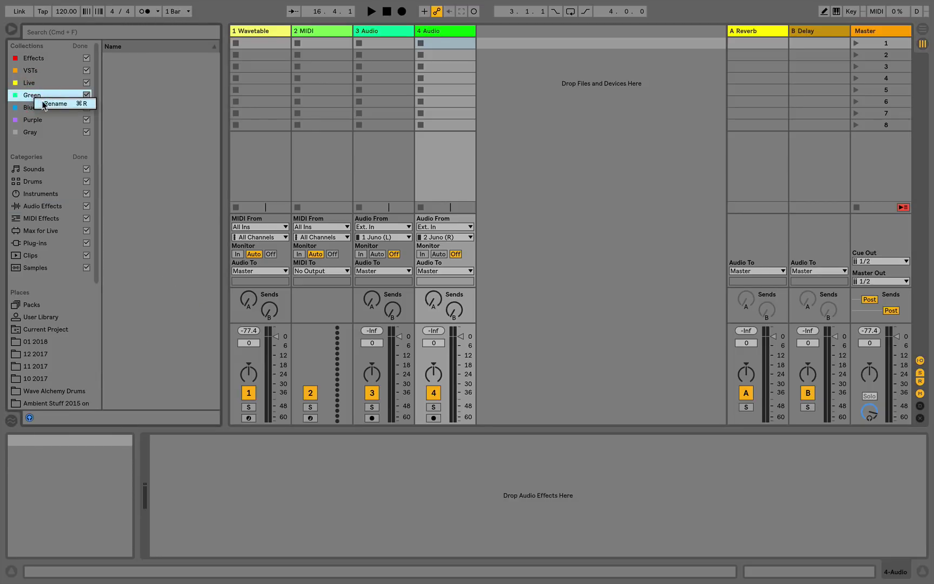
{"action": "left_click", "coordinate": [54, 104]}
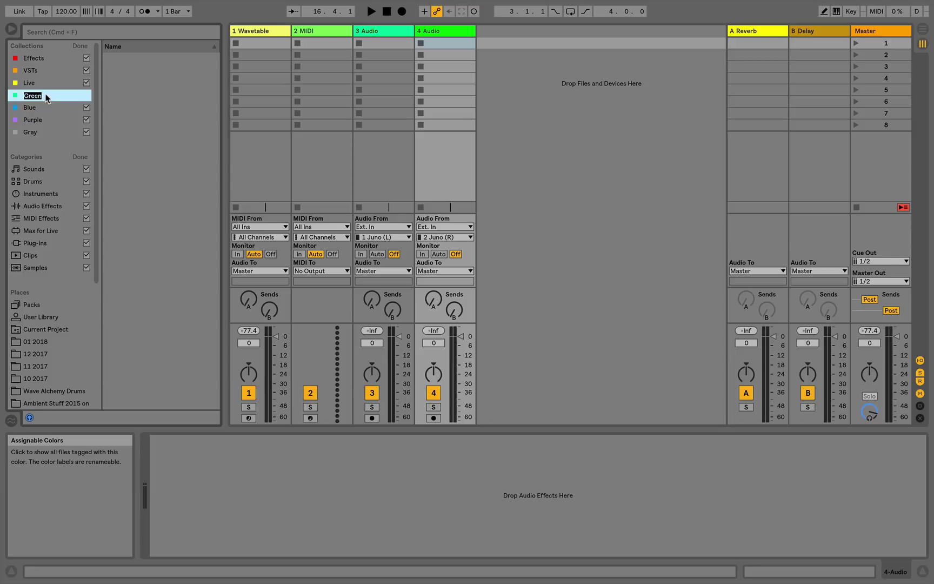
{"action": "type", "text": "Sets to wo"}
{"action": "type", "text": "rk on"}
{"action": "key", "text": "Return"}
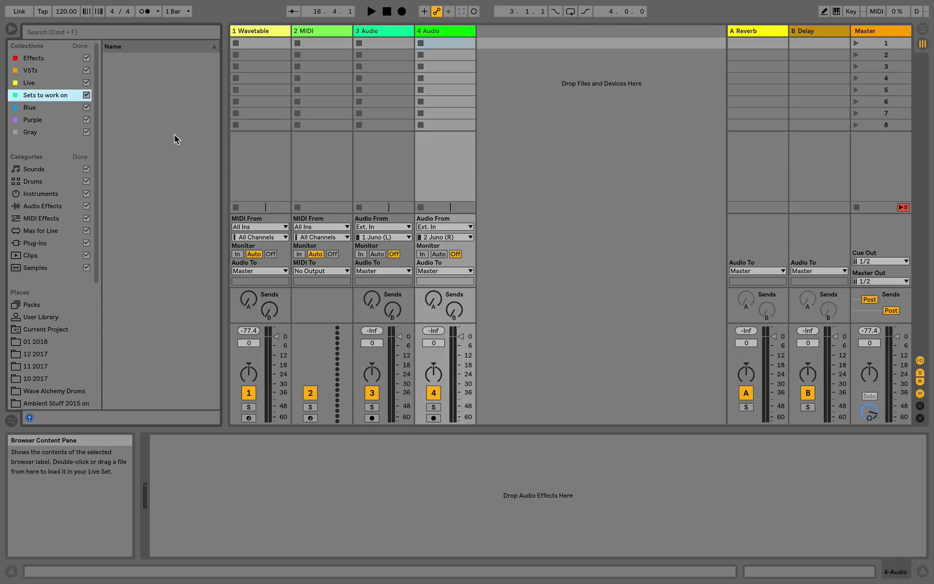
Hide the Blue, Purple and Gray collections and leave edit mode
{"action": "left_click", "coordinate": [86, 108]}
{"action": "left_click", "coordinate": [87, 120]}
{"action": "left_click", "coordinate": [87, 131]}
{"action": "left_click", "coordinate": [80, 46]}
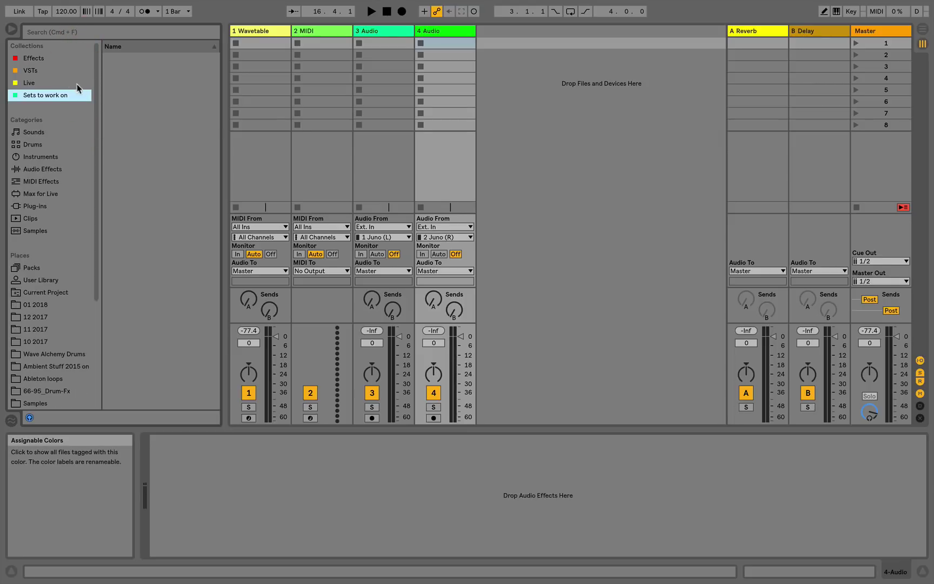
Tag Sh01 Project with Sets to work on and Live, and check both collections
{"action": "left_click", "coordinate": [29, 306]}
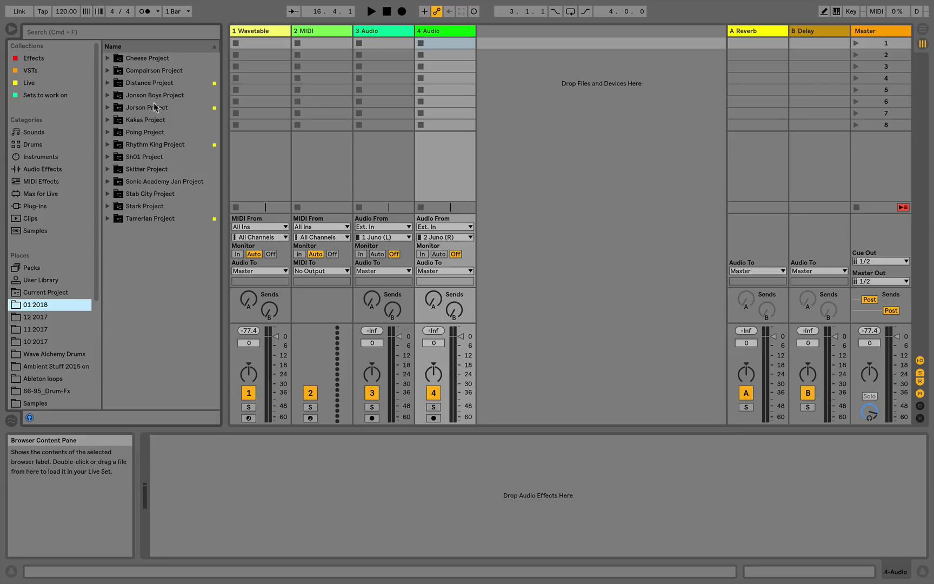
{"action": "right_click", "coordinate": [144, 157]}
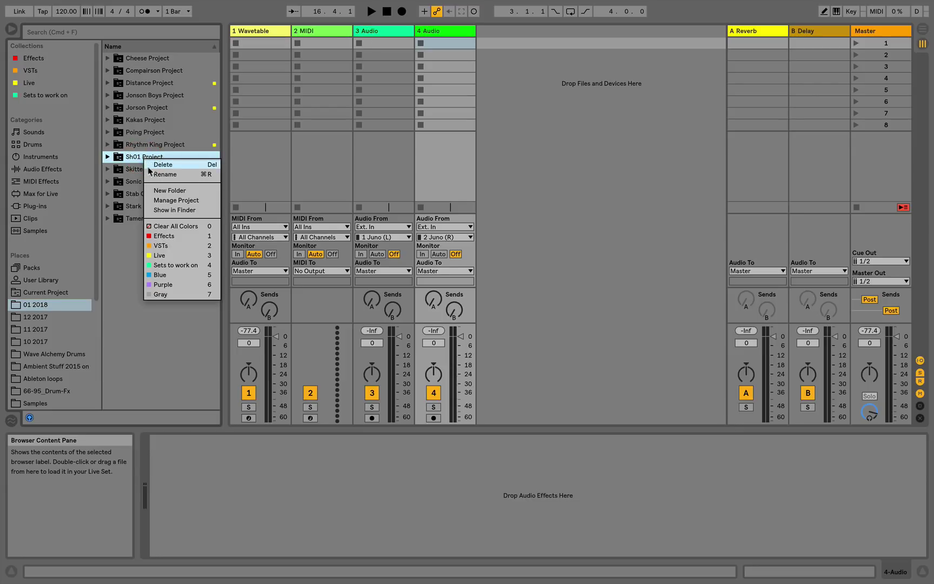
{"action": "left_click", "coordinate": [164, 266]}
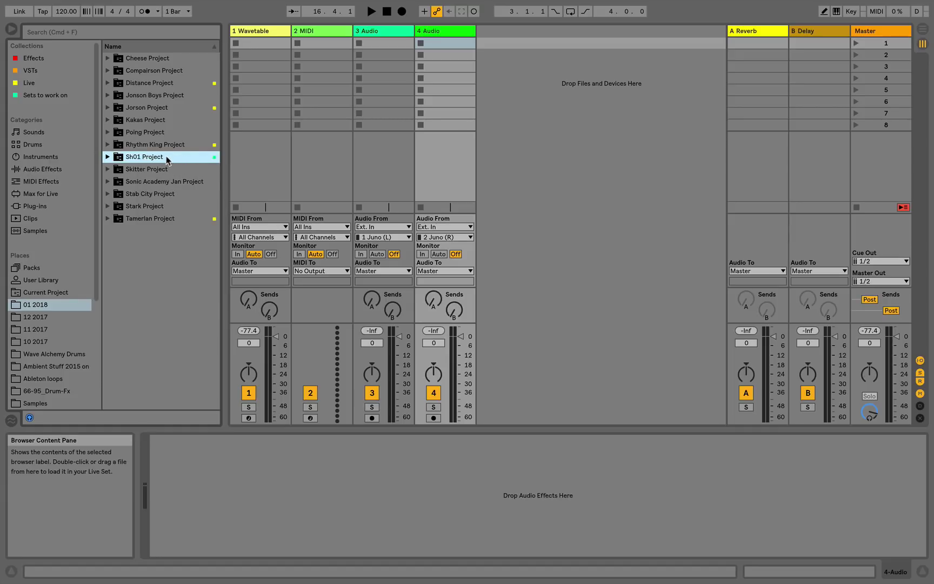
{"action": "right_click", "coordinate": [170, 158]}
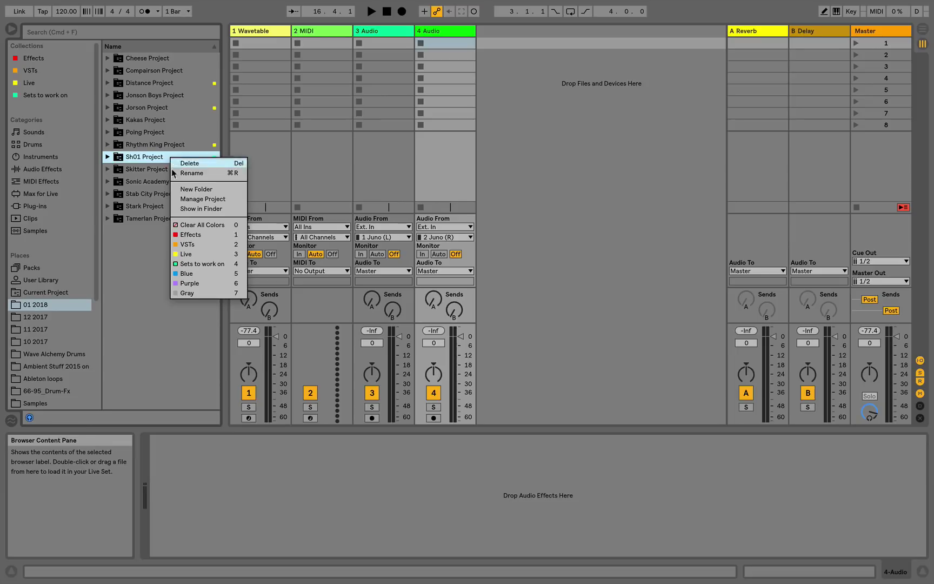
{"action": "left_click", "coordinate": [189, 253]}
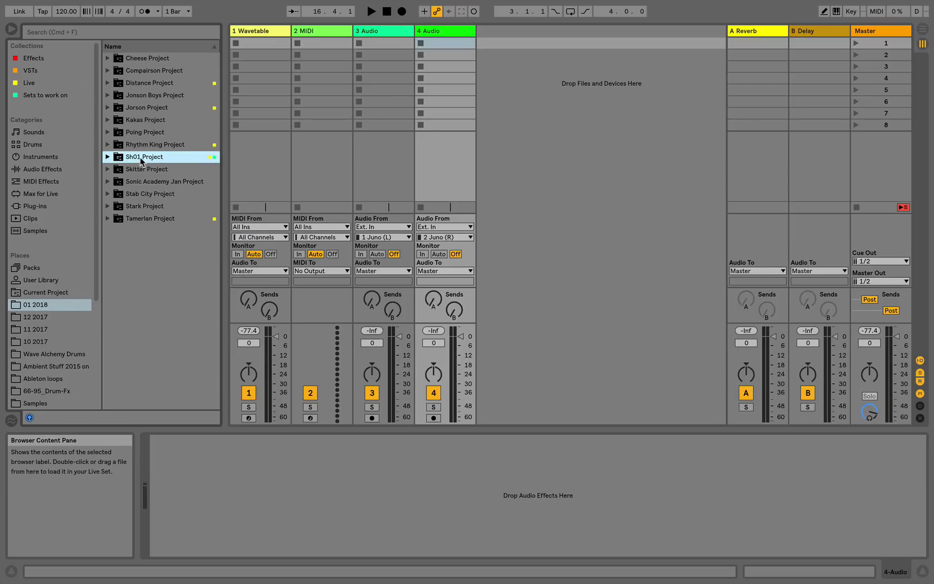
{"action": "left_click", "coordinate": [31, 83]}
{"action": "left_click", "coordinate": [38, 95]}
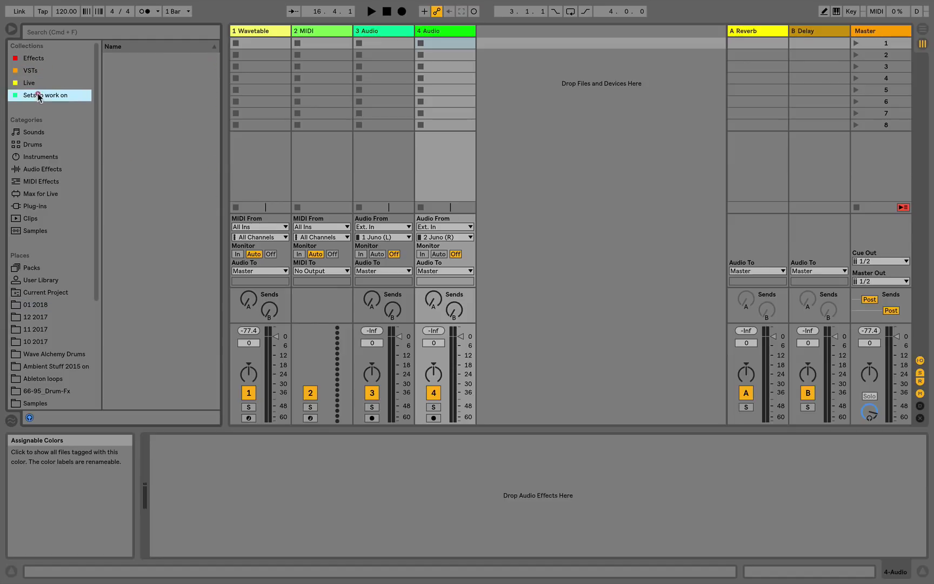
{"action": "left_click", "coordinate": [31, 82]}
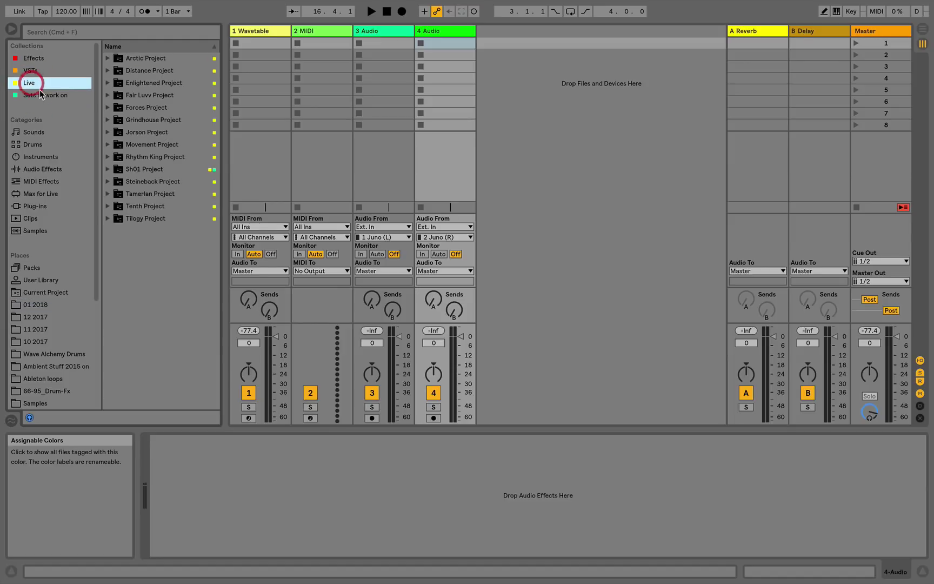
{"action": "left_click", "coordinate": [45, 94]}
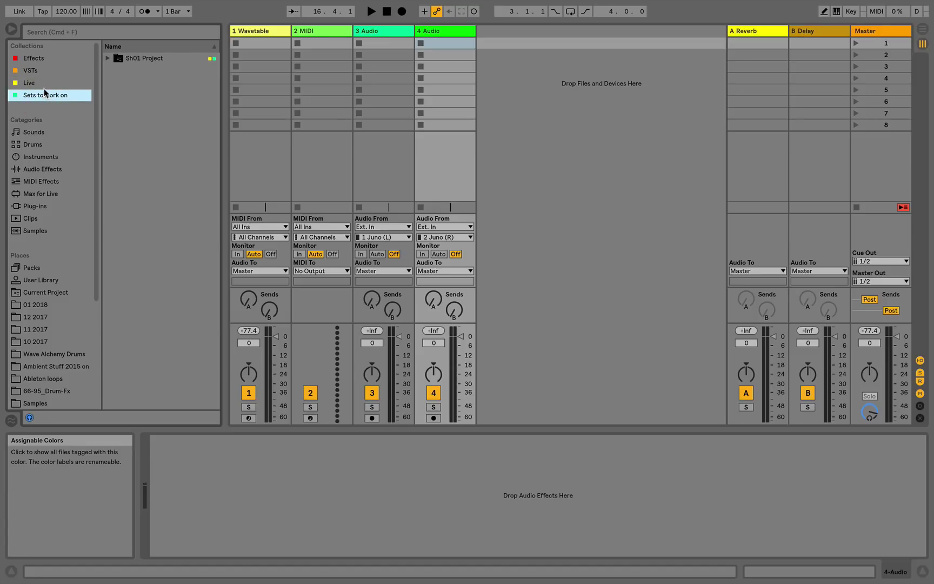
Clear all colour tags from Sh01 Project, confirming Sets to work on is empty
{"action": "right_click", "coordinate": [167, 58]}
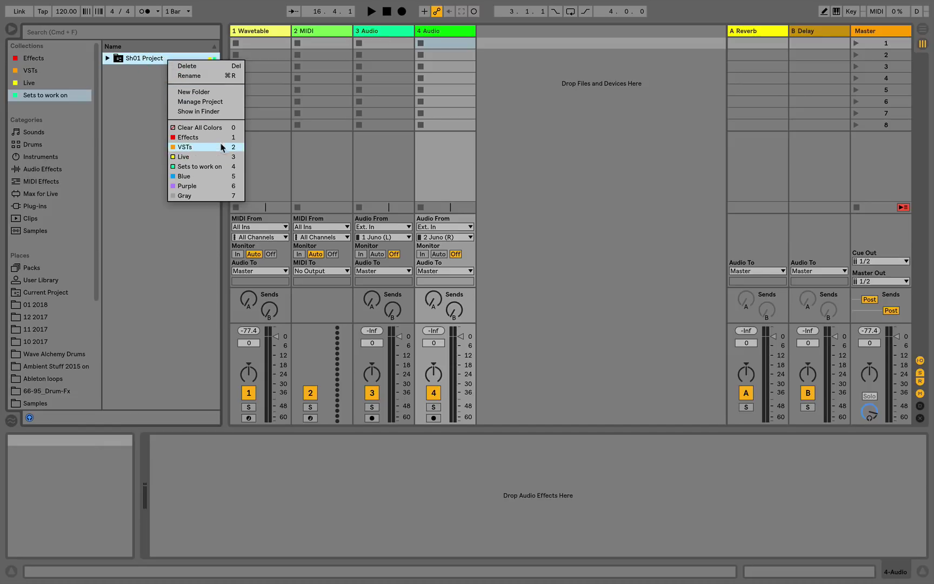
{"action": "left_click", "coordinate": [203, 127]}
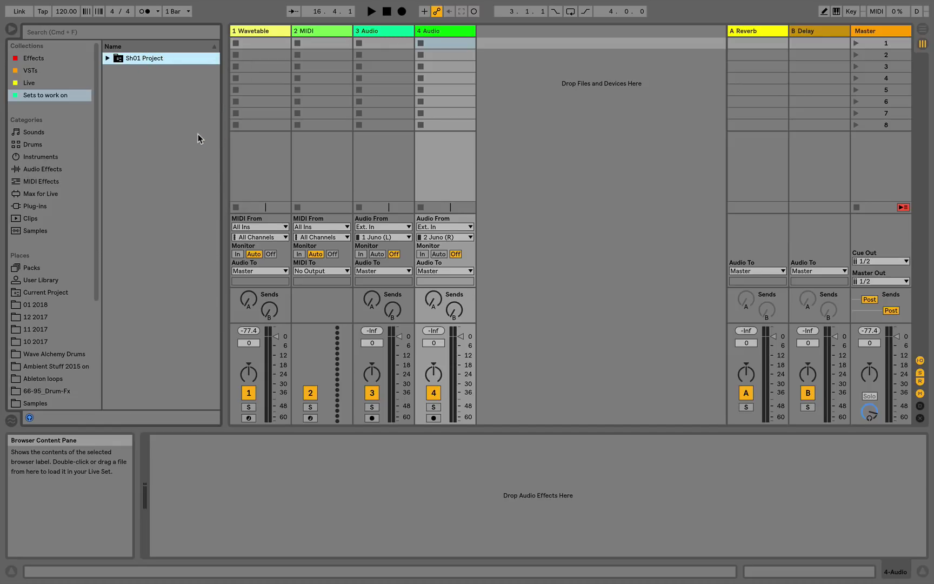
{"action": "left_click", "coordinate": [30, 83]}
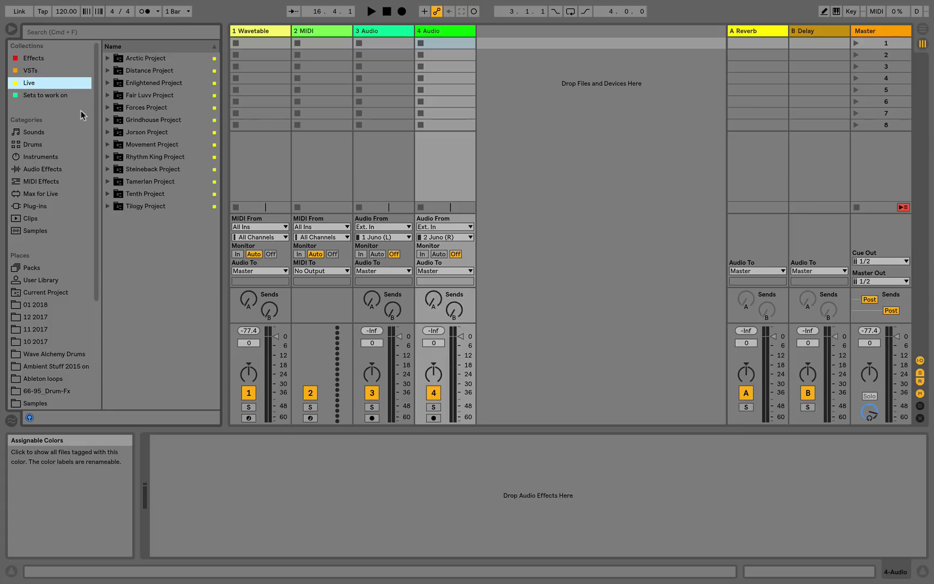
{"action": "left_click", "coordinate": [48, 95]}
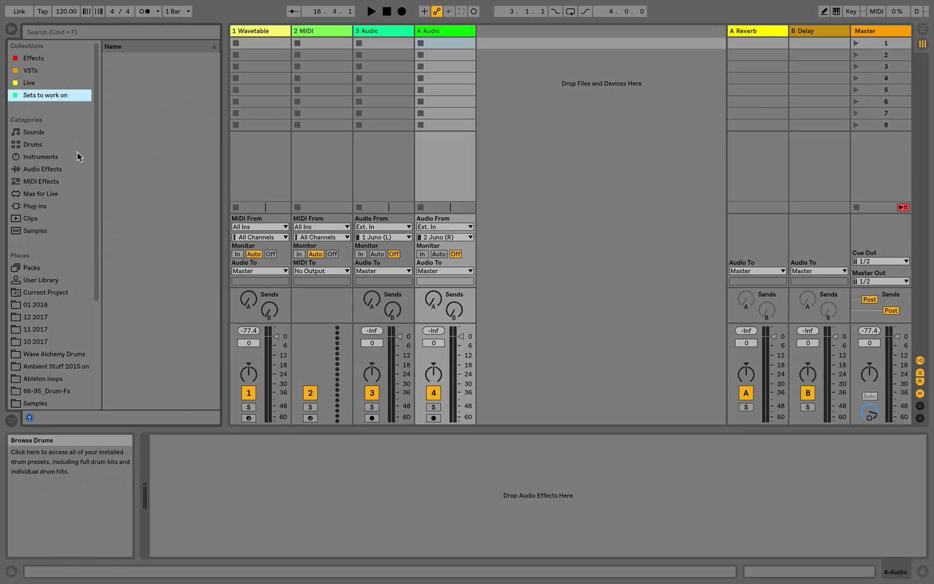
Tag samples 00DB_Hat_2.aif and 00DB_Kick_2.aif with the Sets to work on collection
{"action": "left_click", "coordinate": [24, 231]}
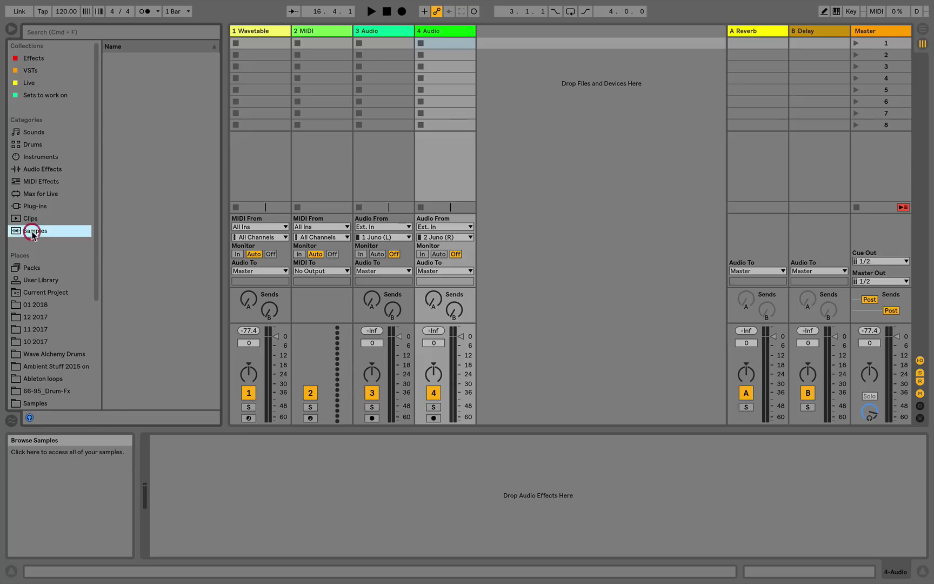
{"action": "right_click", "coordinate": [151, 121]}
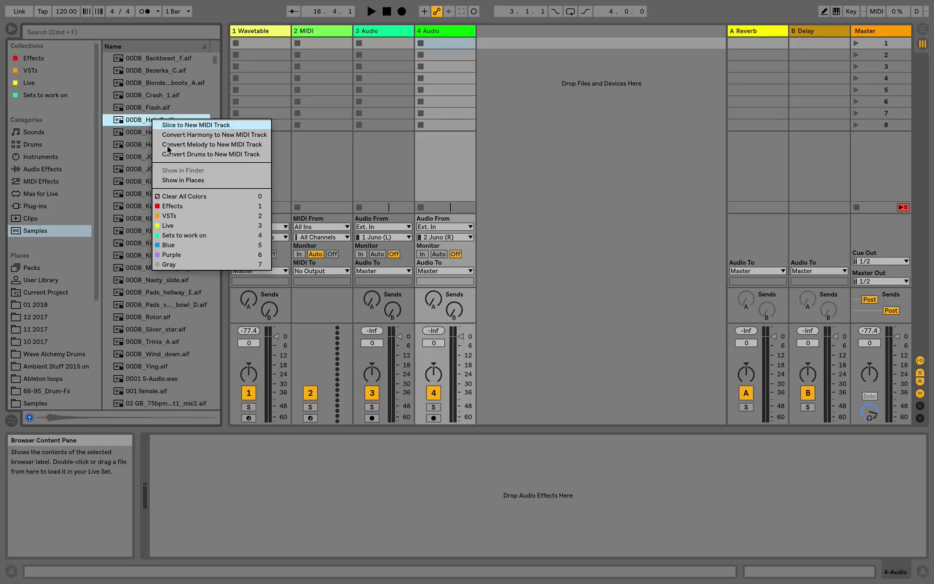
{"action": "left_click", "coordinate": [187, 236]}
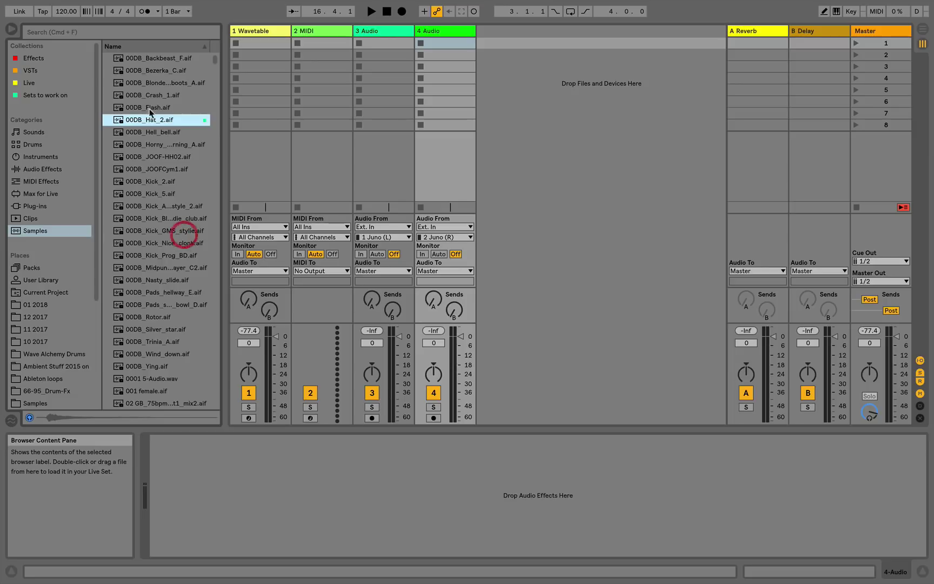
{"action": "right_click", "coordinate": [156, 184]}
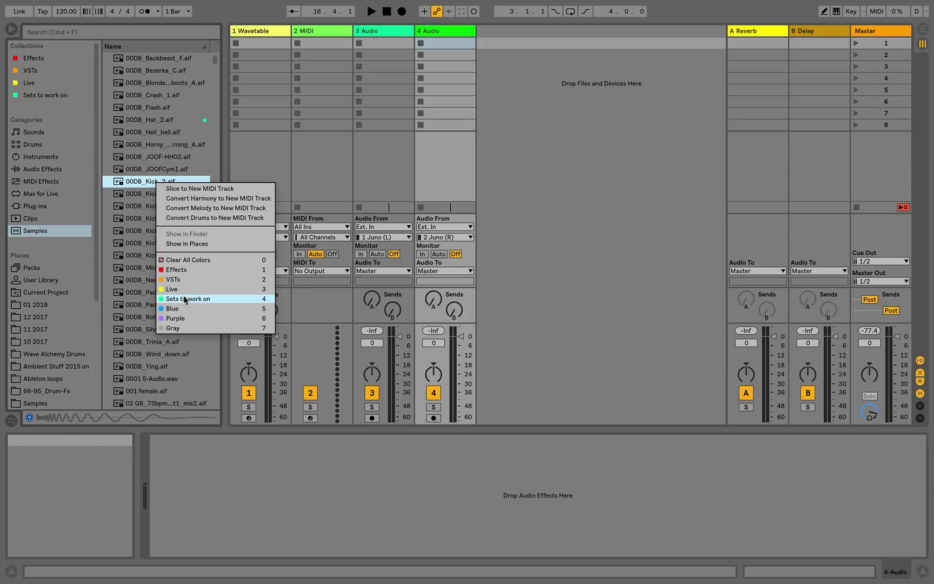
{"action": "left_click", "coordinate": [184, 296]}
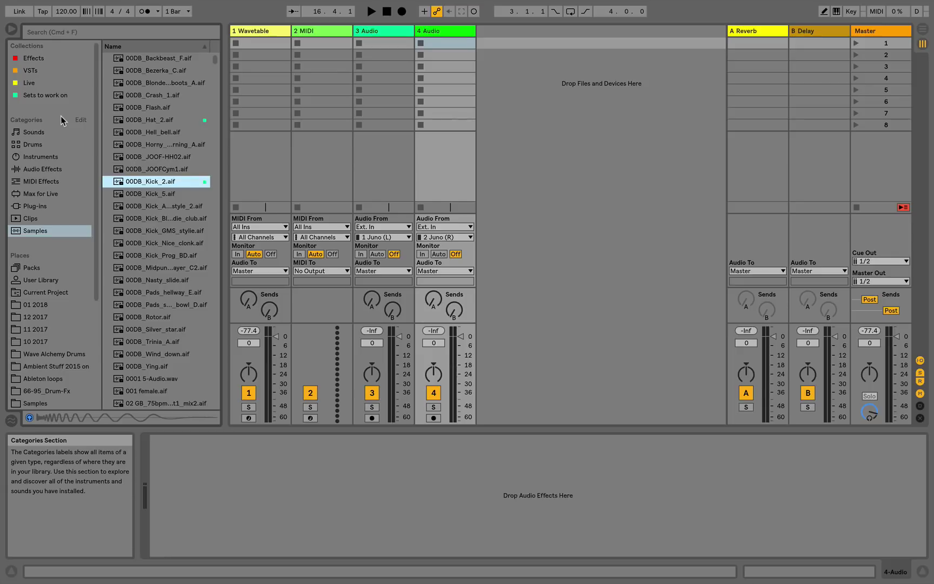
Browse the Effects collection and the full Audio Effects list
{"action": "left_click", "coordinate": [33, 58]}
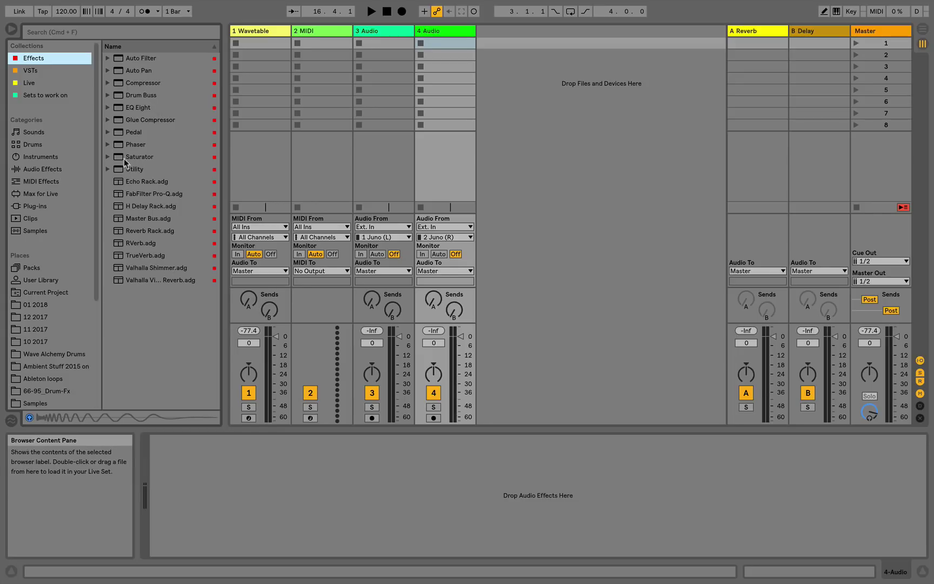
{"action": "left_click", "coordinate": [44, 168]}
{"action": "scroll", "coordinate": [146, 117], "scroll_direction": "down", "scroll_amount": 4}
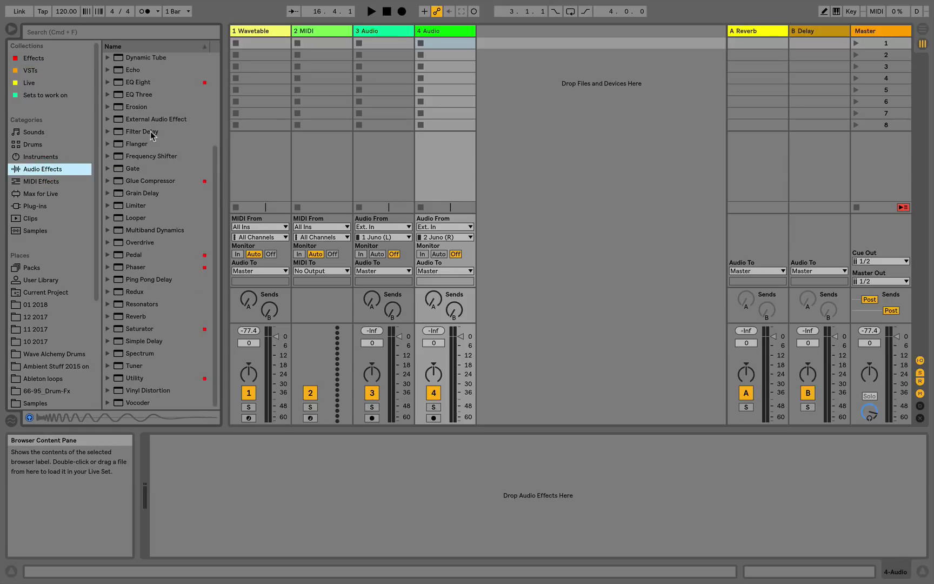
{"action": "scroll", "coordinate": [151, 131], "scroll_direction": "up", "scroll_amount": 4}
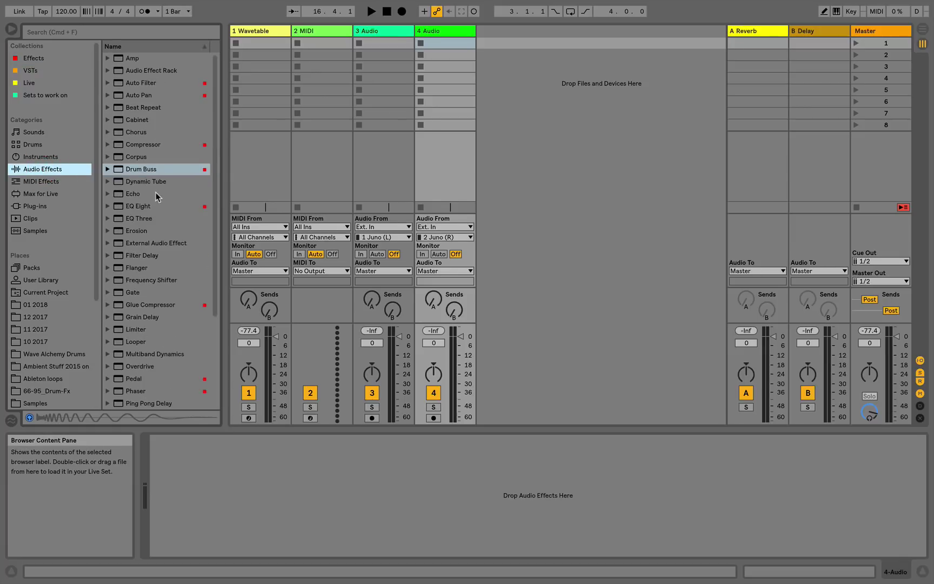
{"action": "left_click", "coordinate": [34, 58]}
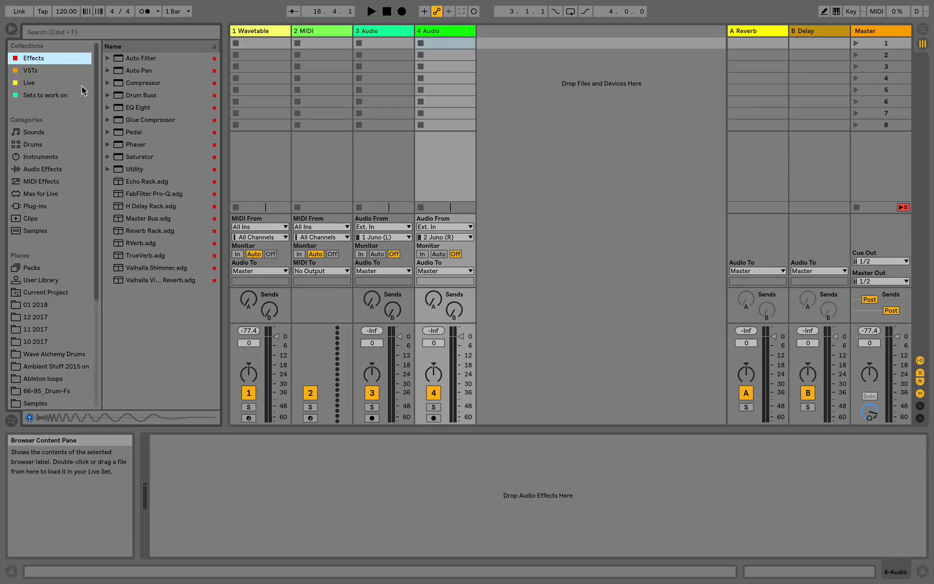
View the VSTs and Live collections and review the collection labels in edit mode
{"action": "left_click", "coordinate": [34, 72]}
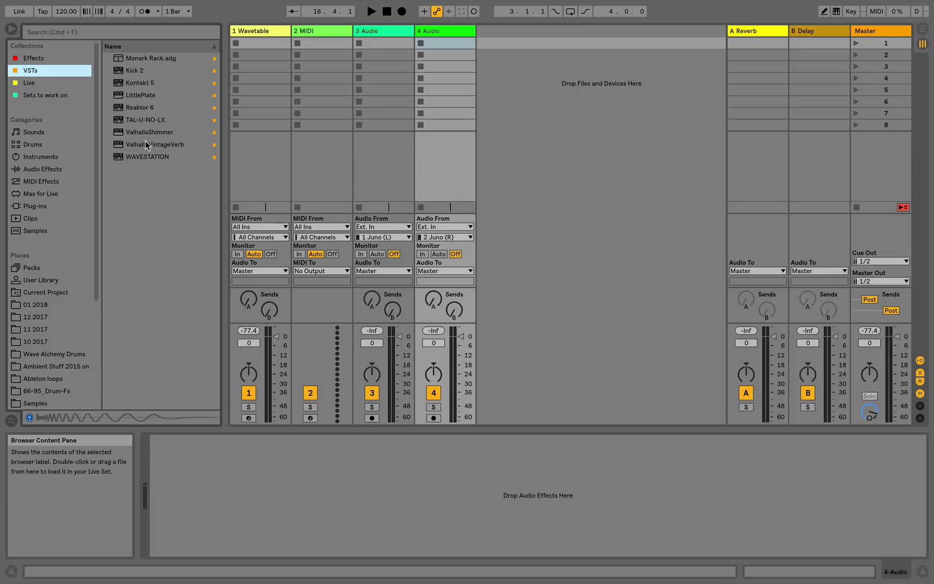
{"action": "left_click", "coordinate": [29, 86]}
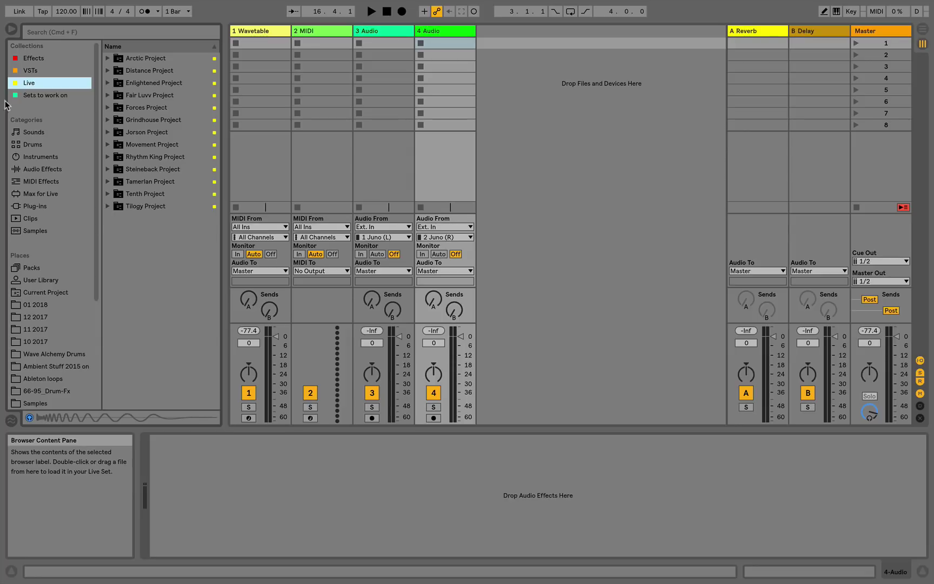
{"action": "left_click", "coordinate": [81, 47]}
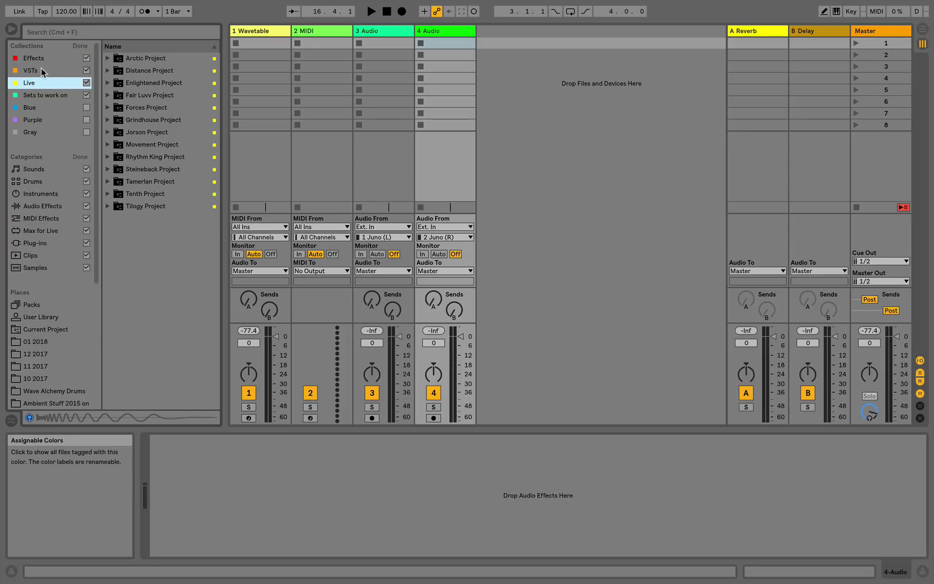
{"action": "left_click", "coordinate": [79, 47]}
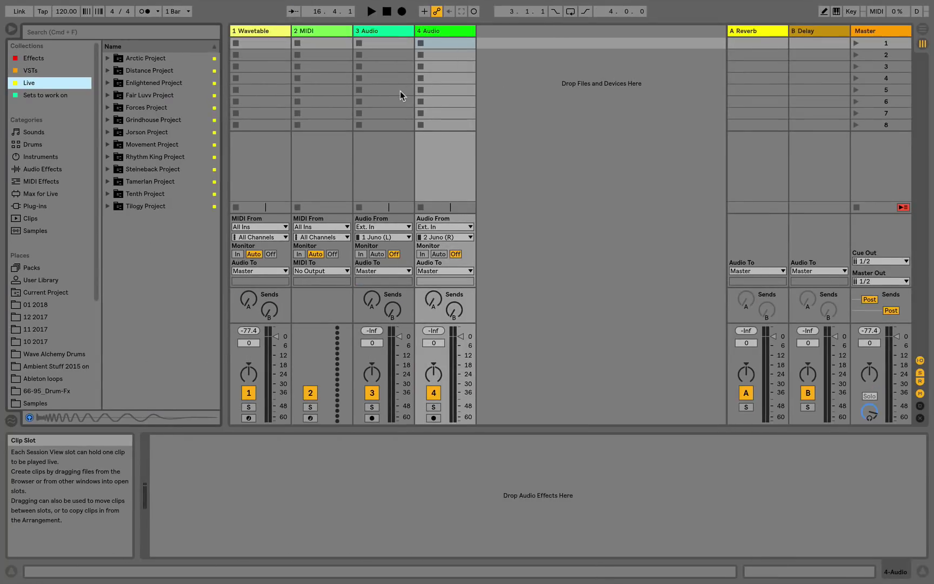
Show the installed Packs and widen the browser so pack names fit
{"action": "left_click", "coordinate": [28, 268]}
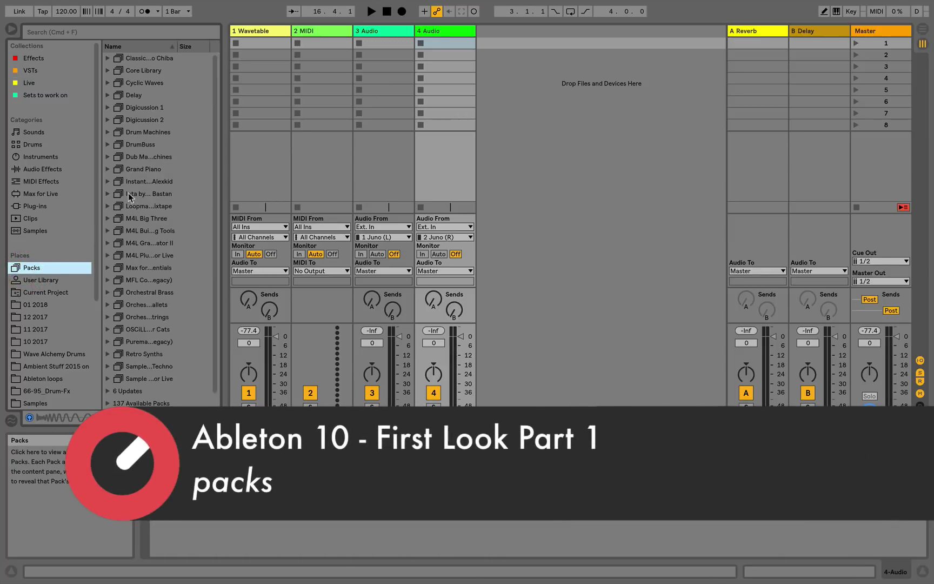
{"action": "left_click_drag", "start_coordinate": [225, 155], "coordinate": [249, 156]}
{"action": "scroll", "coordinate": [213, 192], "scroll_direction": "down", "scroll_amount": 1}
{"action": "scroll", "coordinate": [212, 192], "scroll_direction": "up", "scroll_amount": 1}
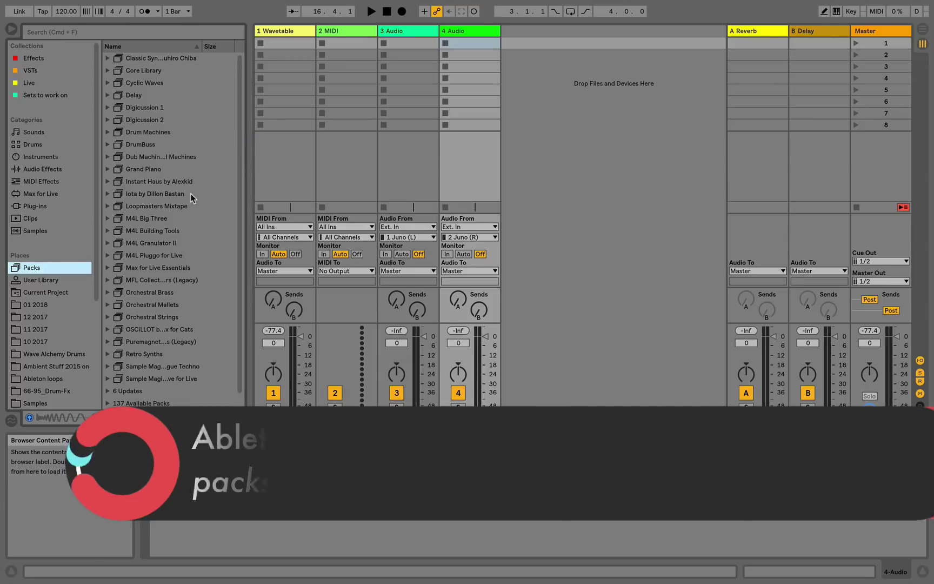
{"action": "scroll", "coordinate": [190, 195], "scroll_direction": "down", "scroll_amount": 1}
{"action": "scroll", "coordinate": [190, 195], "scroll_direction": "up", "scroll_amount": 1}
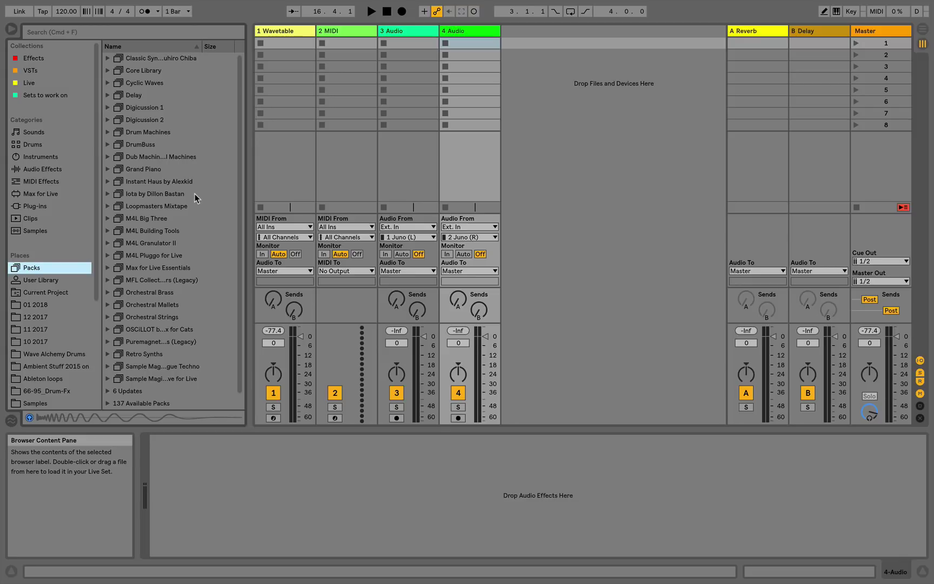
{"action": "scroll", "coordinate": [174, 266], "scroll_direction": "down", "scroll_amount": 1}
From the 137 available packs, download and install AAS Angelicals
{"action": "left_click", "coordinate": [106, 390]}
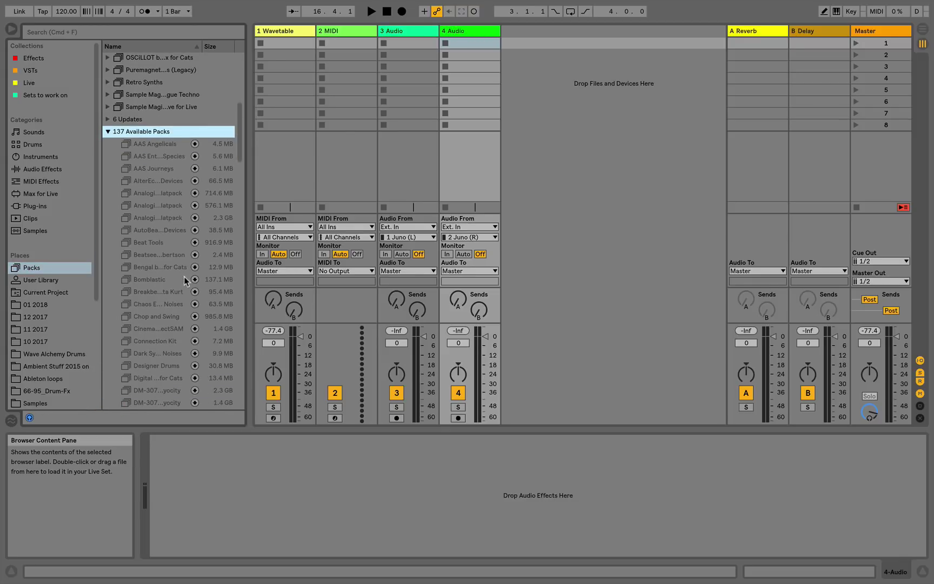
{"action": "left_click", "coordinate": [195, 144]}
{"action": "left_click", "coordinate": [194, 144]}
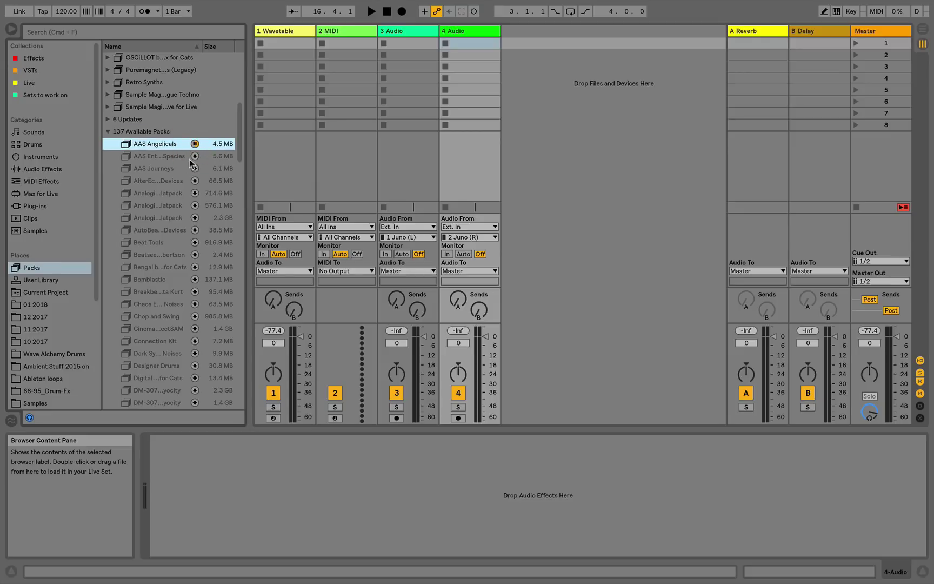
{"action": "left_click", "coordinate": [180, 143]}
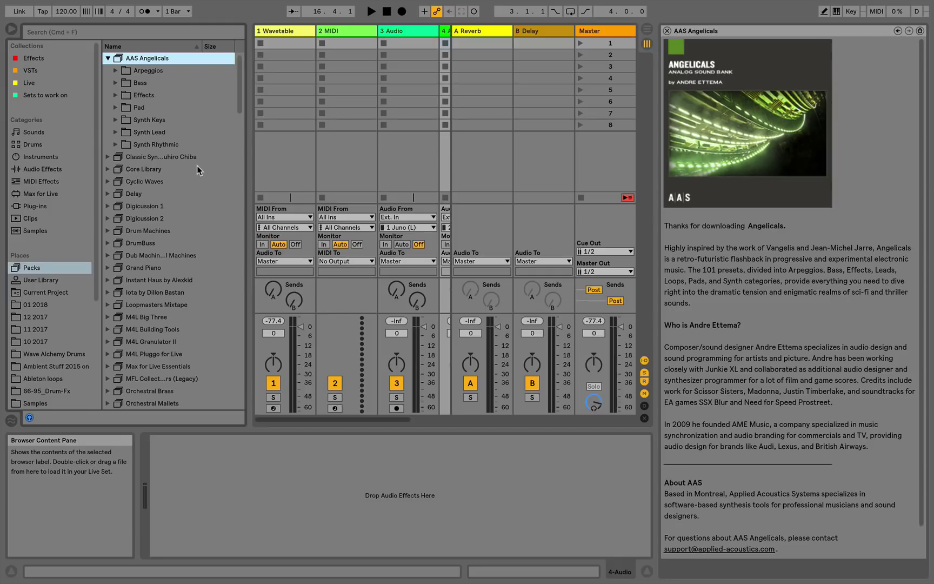
{"action": "left_click", "coordinate": [666, 31]}
{"action": "scroll", "coordinate": [167, 227], "scroll_direction": "down", "scroll_amount": 4}
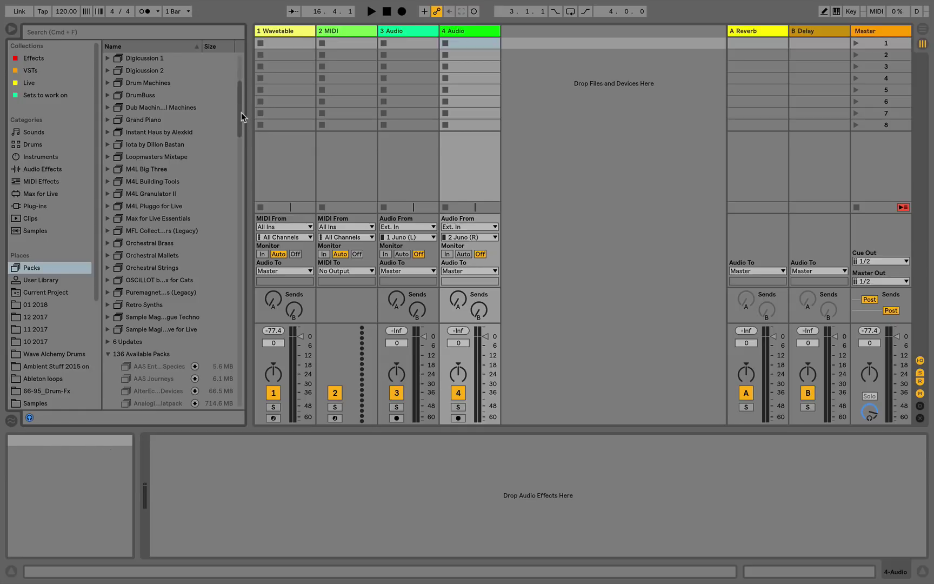
Expand the 6 pack updates and install the Iota by Dillon Bastan update
{"action": "left_click_drag", "start_coordinate": [238, 115], "coordinate": [238, 125]}
{"action": "left_click", "coordinate": [108, 288]}
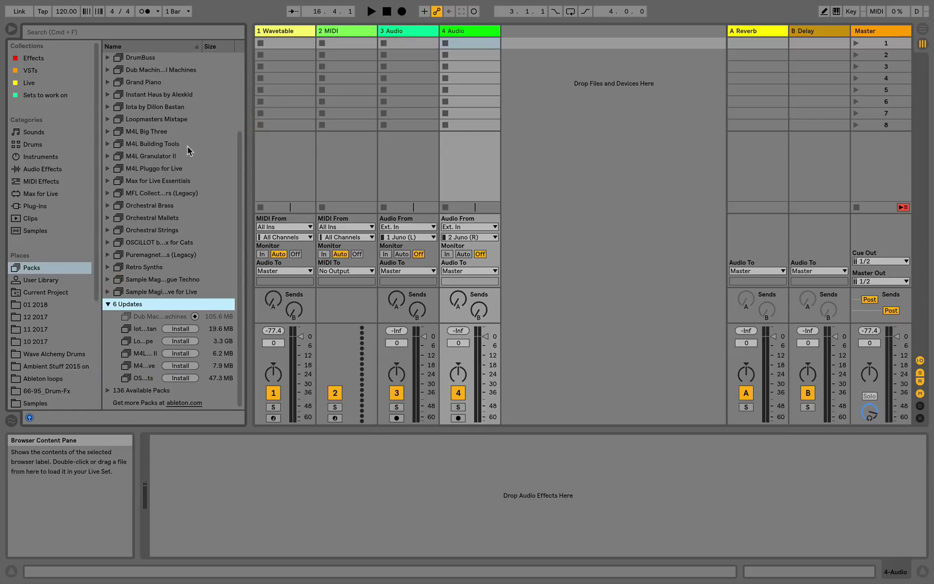
{"action": "left_click", "coordinate": [180, 329]}
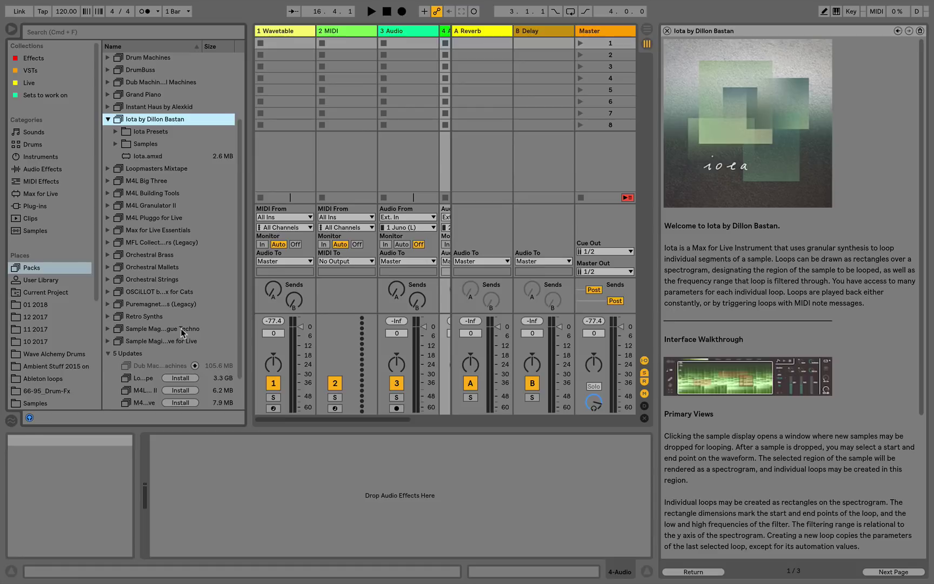
{"action": "left_click", "coordinate": [667, 31]}
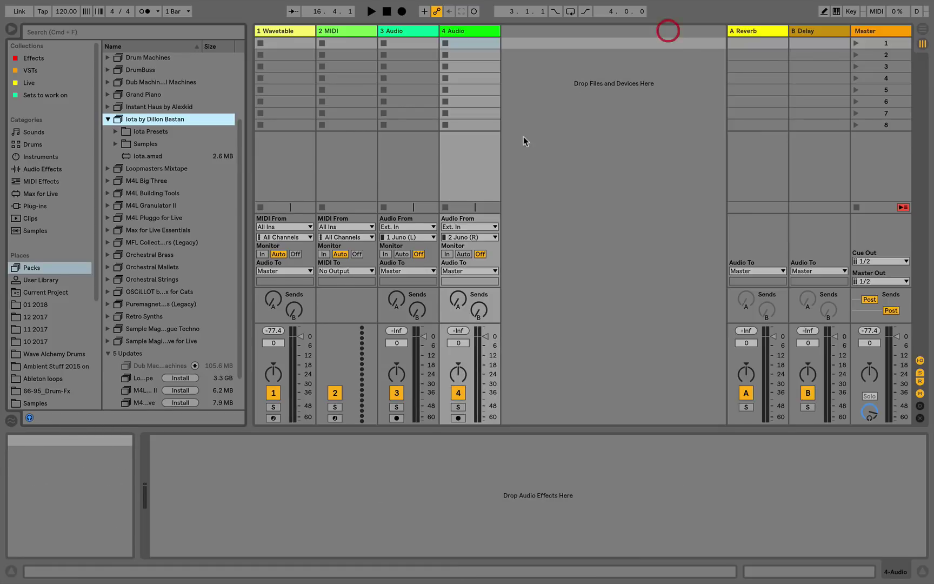
{"action": "scroll", "coordinate": [187, 214], "scroll_direction": "down", "scroll_amount": 3}
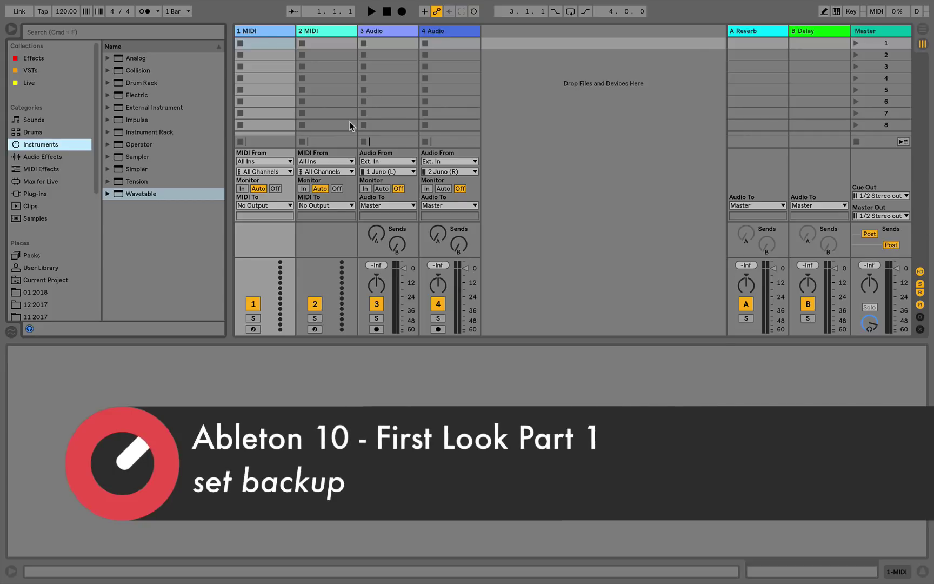
Create an empty MIDI clip on track 1 and expand the Current Project's Backup folder
{"action": "left_click", "coordinate": [37, 280]}
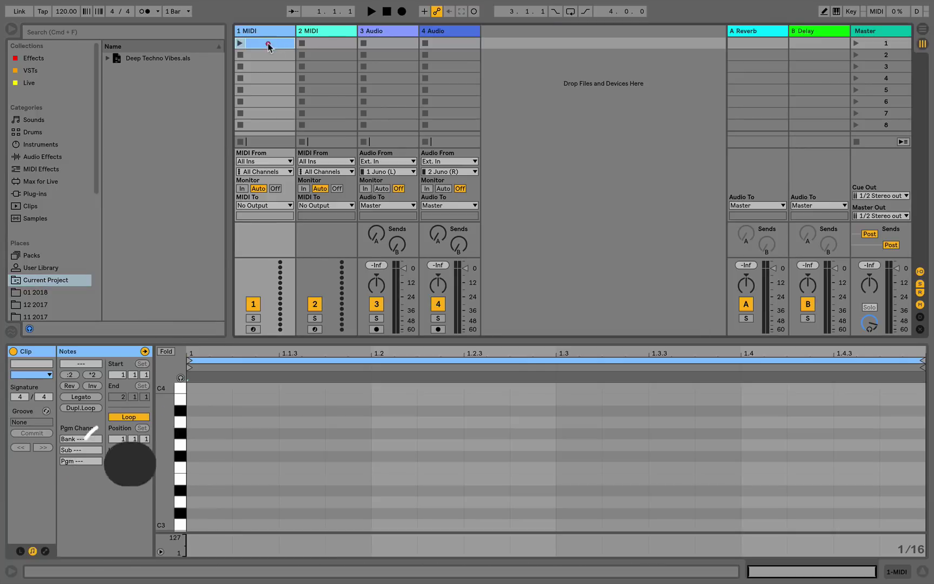
{"action": "double_click", "coordinate": [268, 43]}
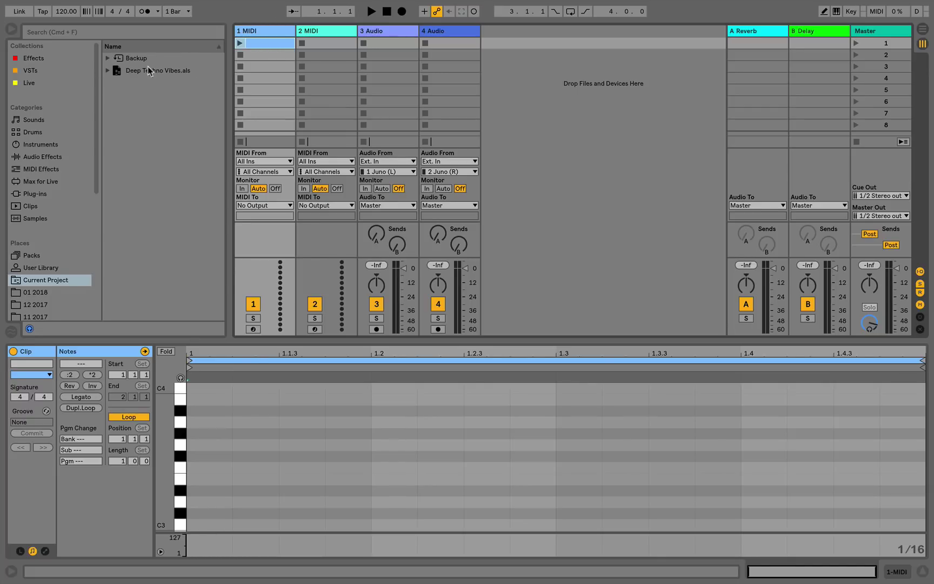
{"action": "left_click", "coordinate": [107, 58]}
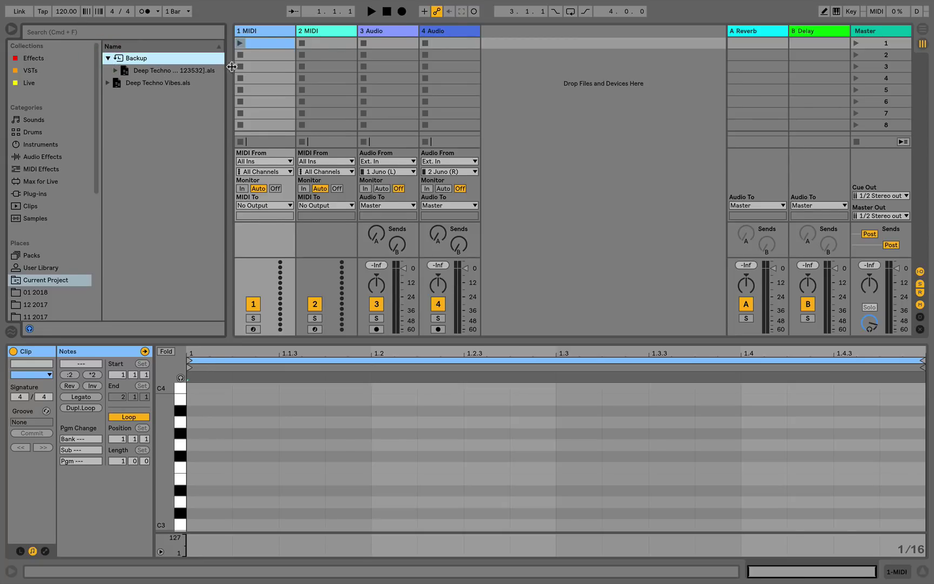
{"action": "left_click_drag", "start_coordinate": [236, 67], "coordinate": [252, 67]}
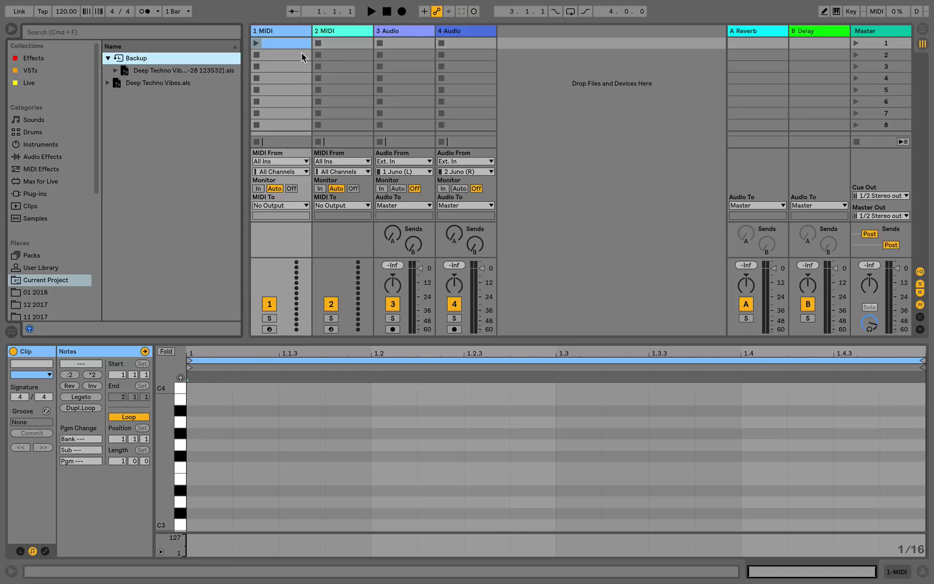
Save the set with Cmd+S and check Deep Techno Vibes.als and its new backup
{"action": "left_click", "coordinate": [341, 45]}
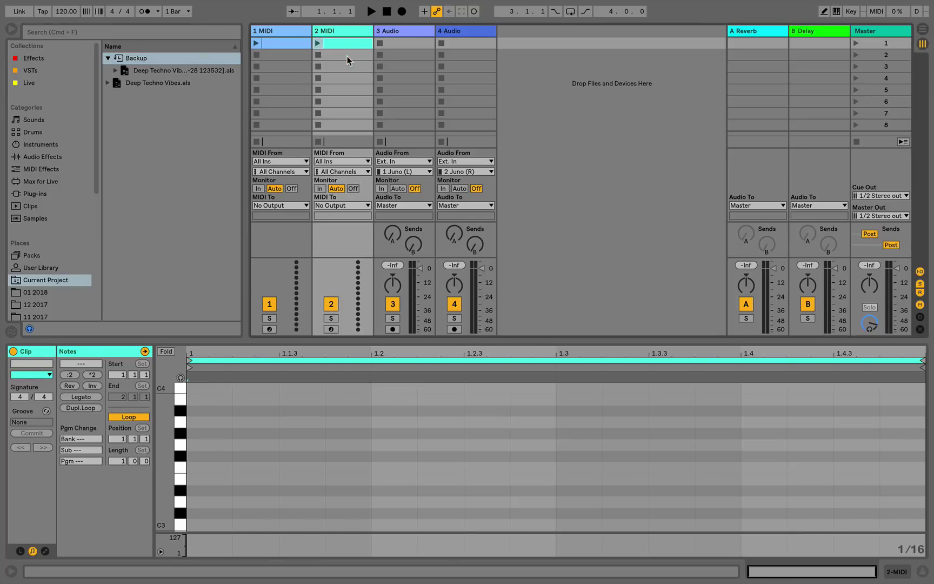
{"action": "key", "text": "super+s"}
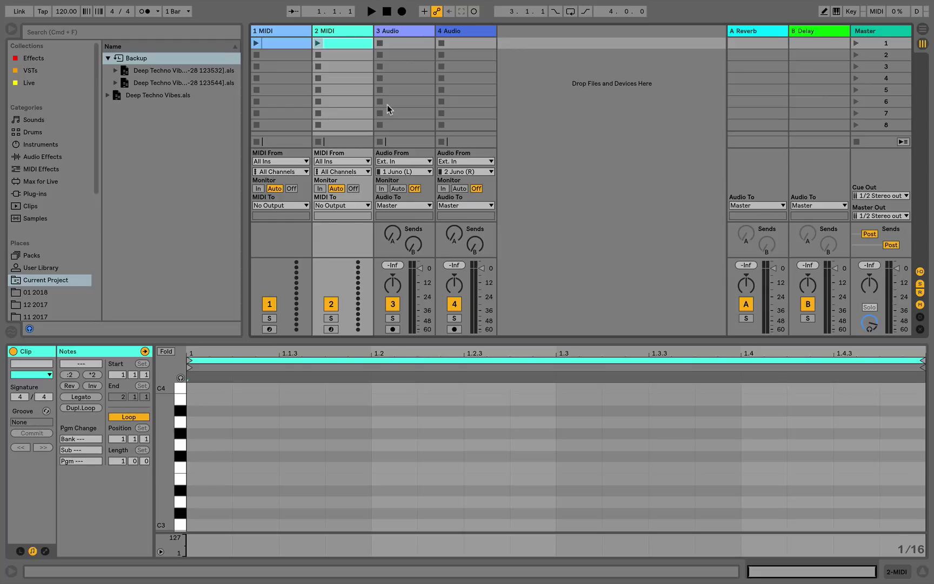
{"action": "left_click", "coordinate": [179, 96]}
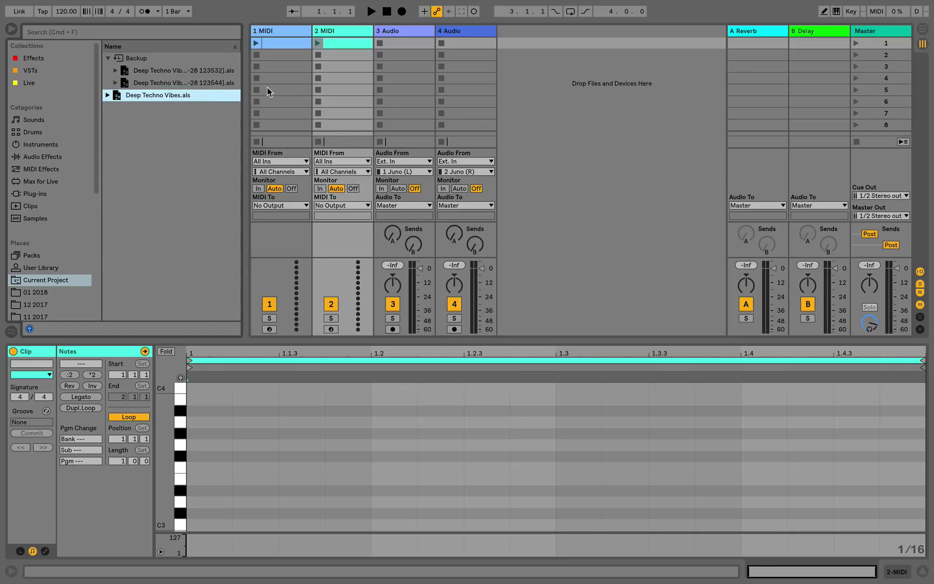
{"action": "mouse_move", "coordinate": [244, 75]}
{"action": "left_mouse_down"}
{"action": "mouse_move", "coordinate": [280, 74]}
{"action": "mouse_move", "coordinate": [252, 76]}
{"action": "left_mouse_up"}
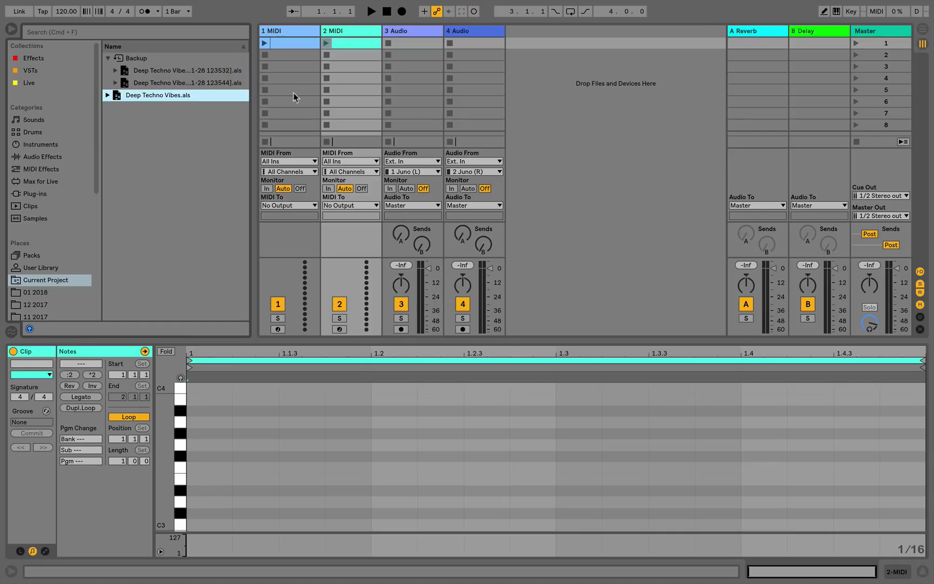